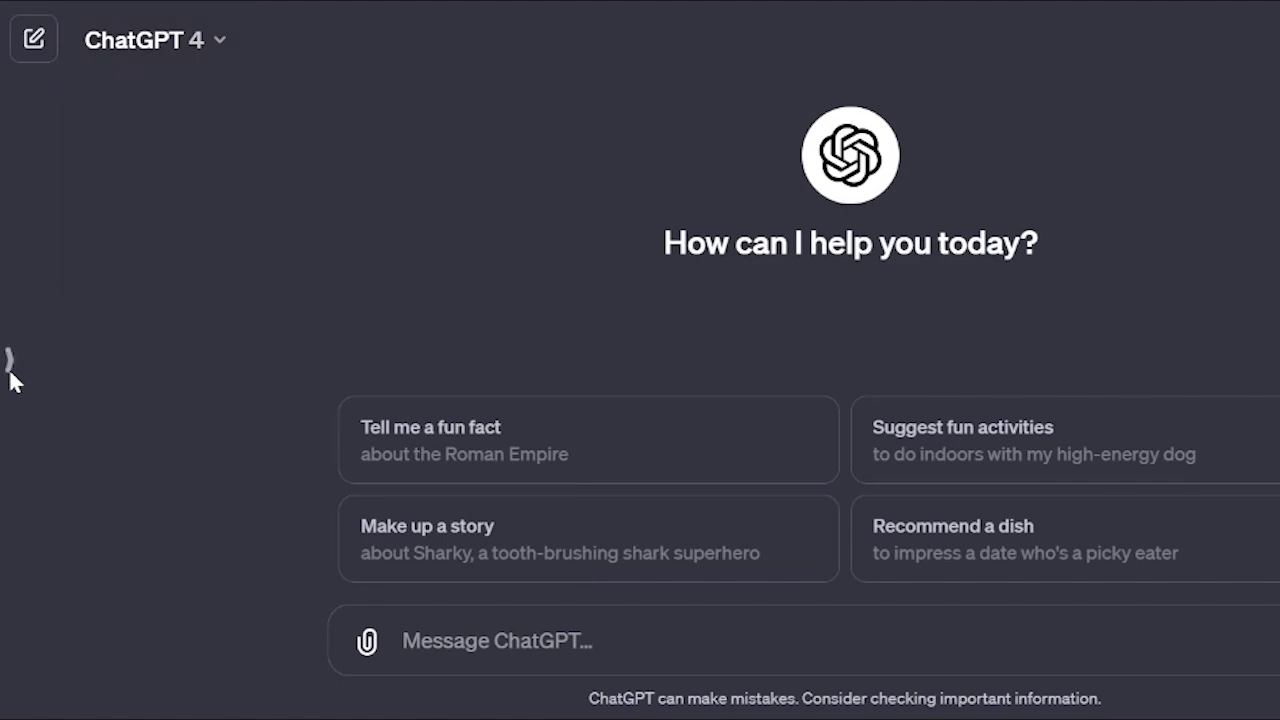
# Open the PMI Infinity - PMP Exam Simulator GPT and submit C as the answer to Question 18.
pyautogui.click(11, 376)
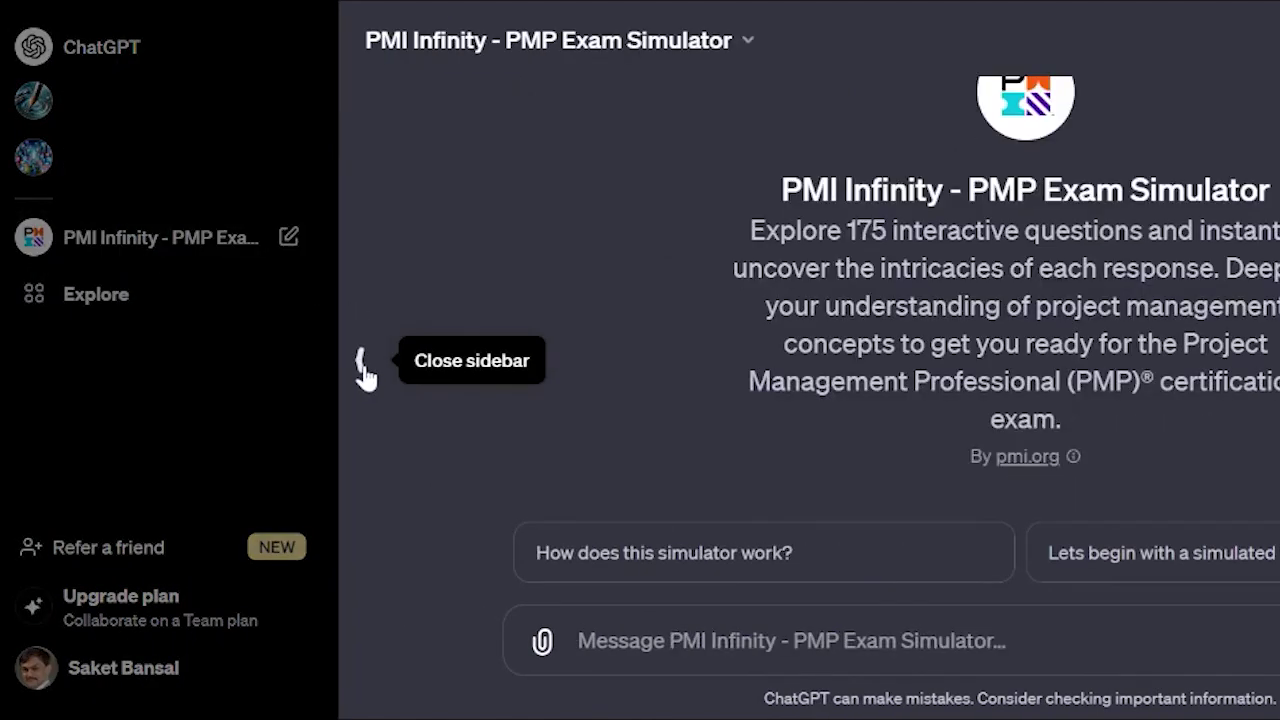
pyautogui.click(363, 373)
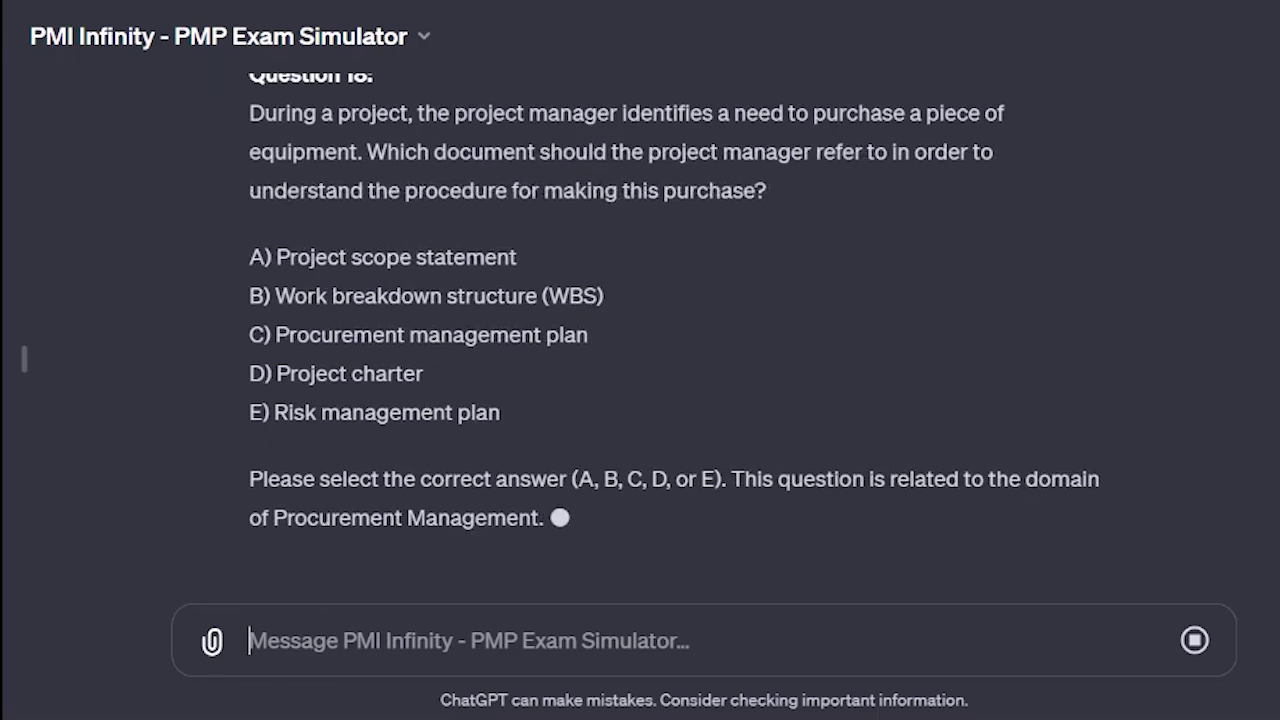
pyautogui.write('C')
pyautogui.press('Return')
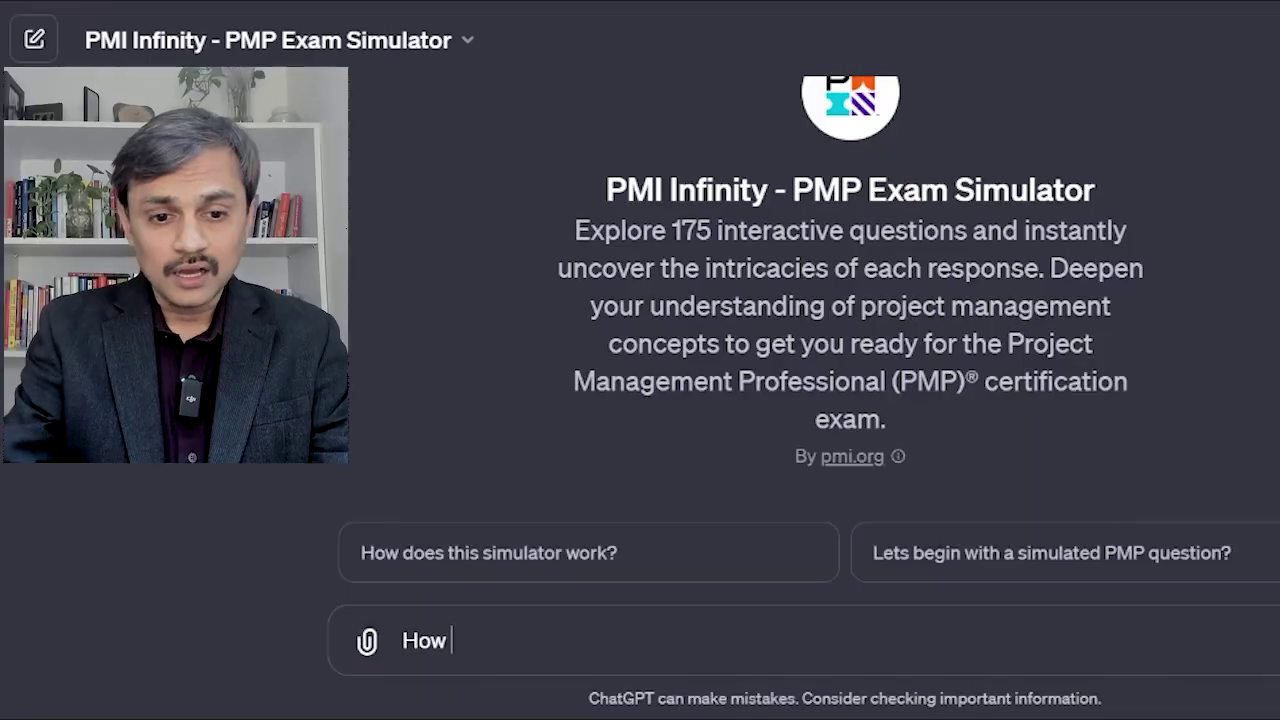
# Send 'How many questions i have taken in past sessions' to the simulator.
pyautogui.write('many qu')
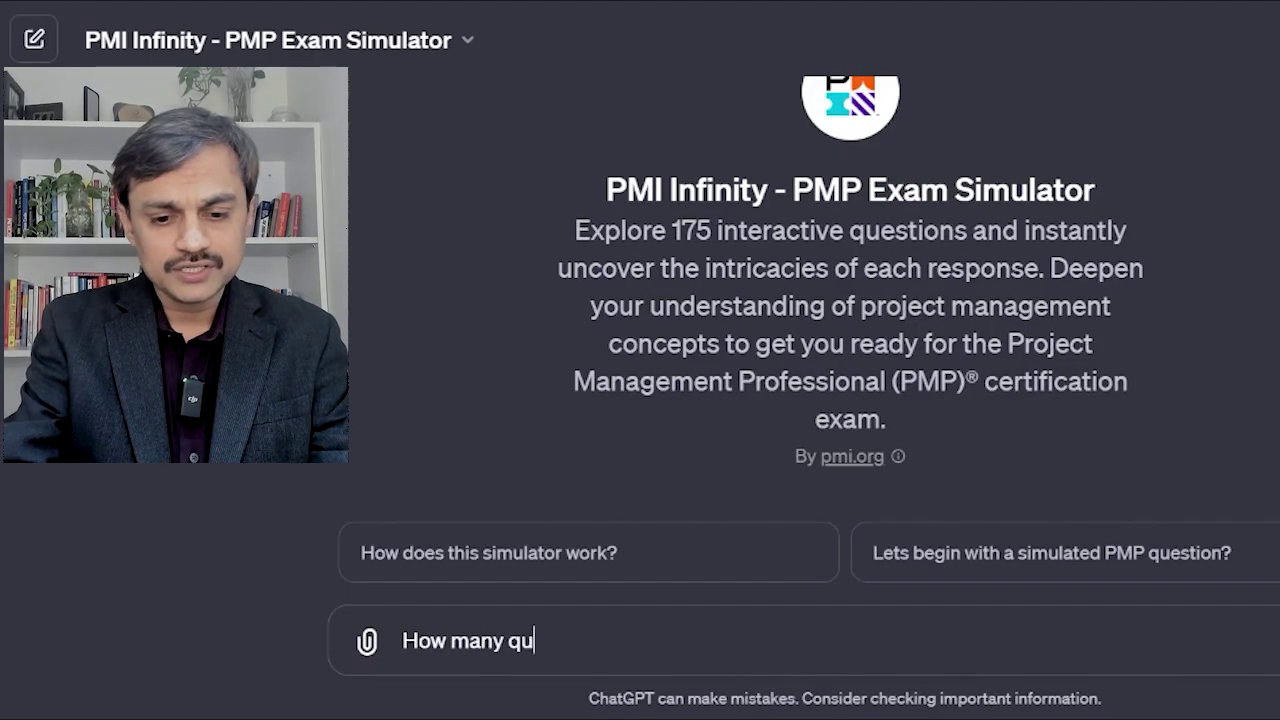
pyautogui.write('estion')
pyautogui.press('BackSpace')
pyautogui.press('BackSpace')
pyautogui.press('BackSpace')
pyautogui.write('tio')
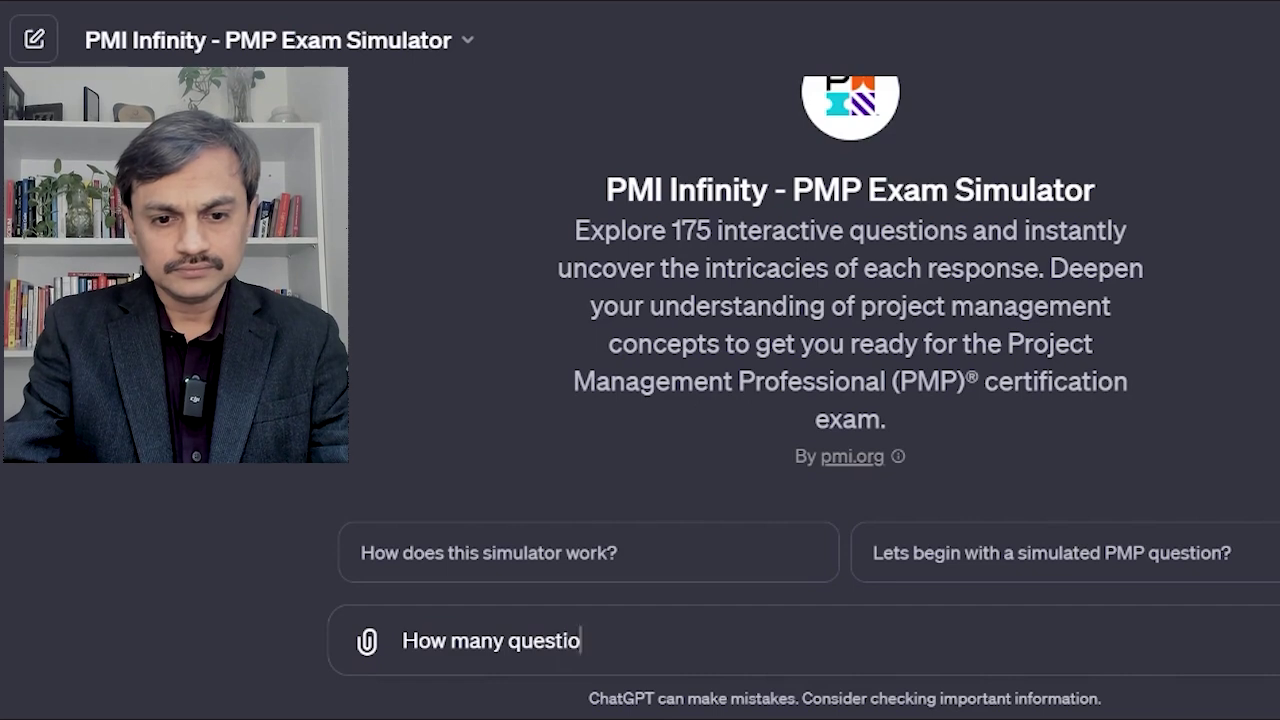
pyautogui.write('ns i have take')
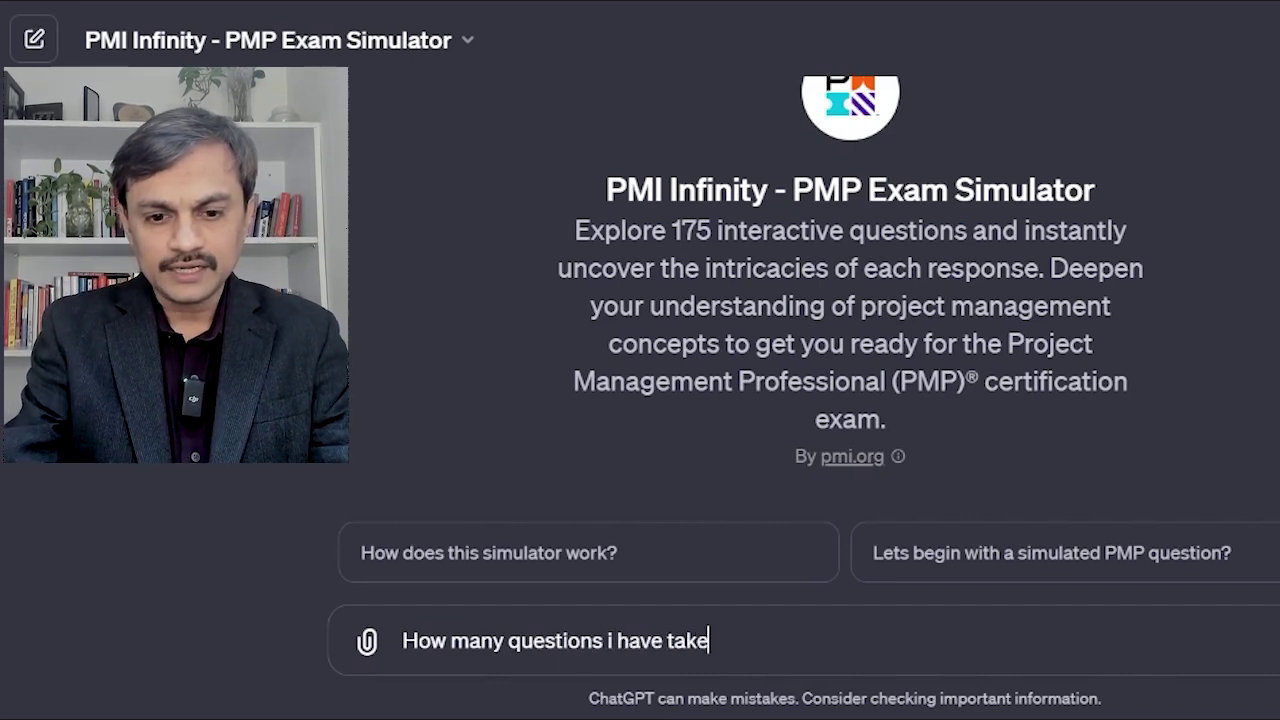
pyautogui.write('n in past s')
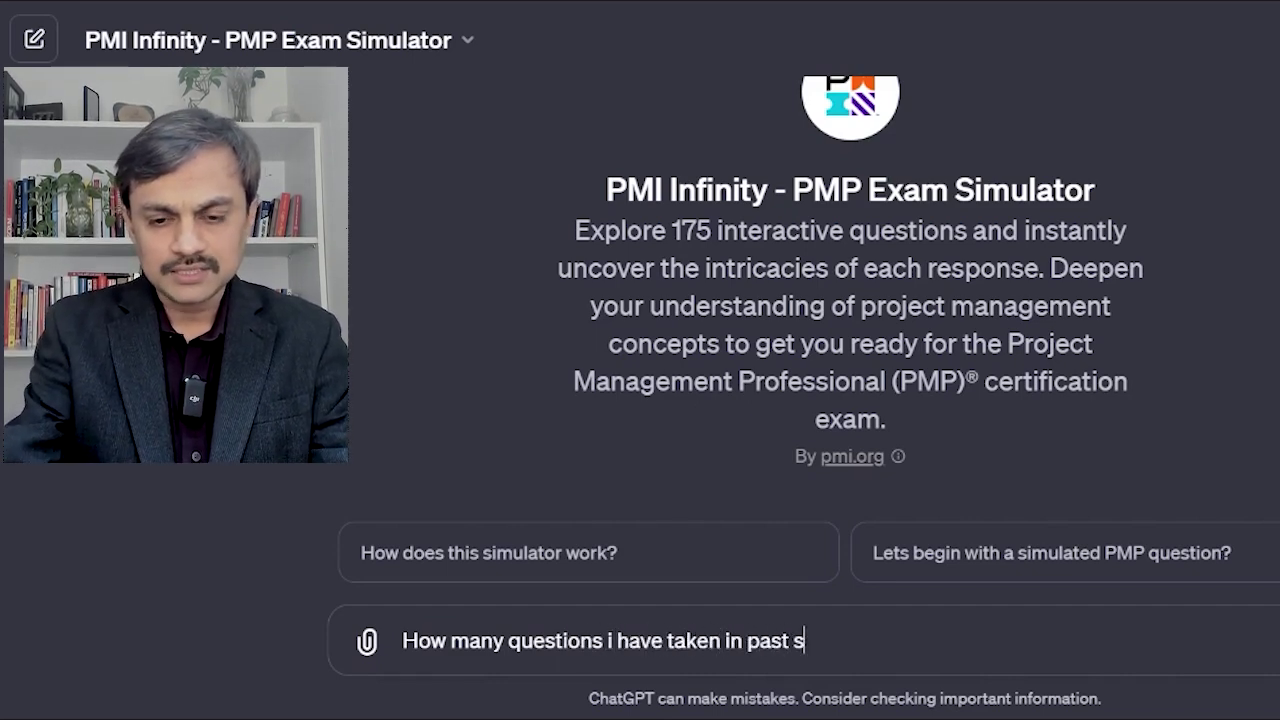
pyautogui.write('essions')
pyautogui.press('Return')
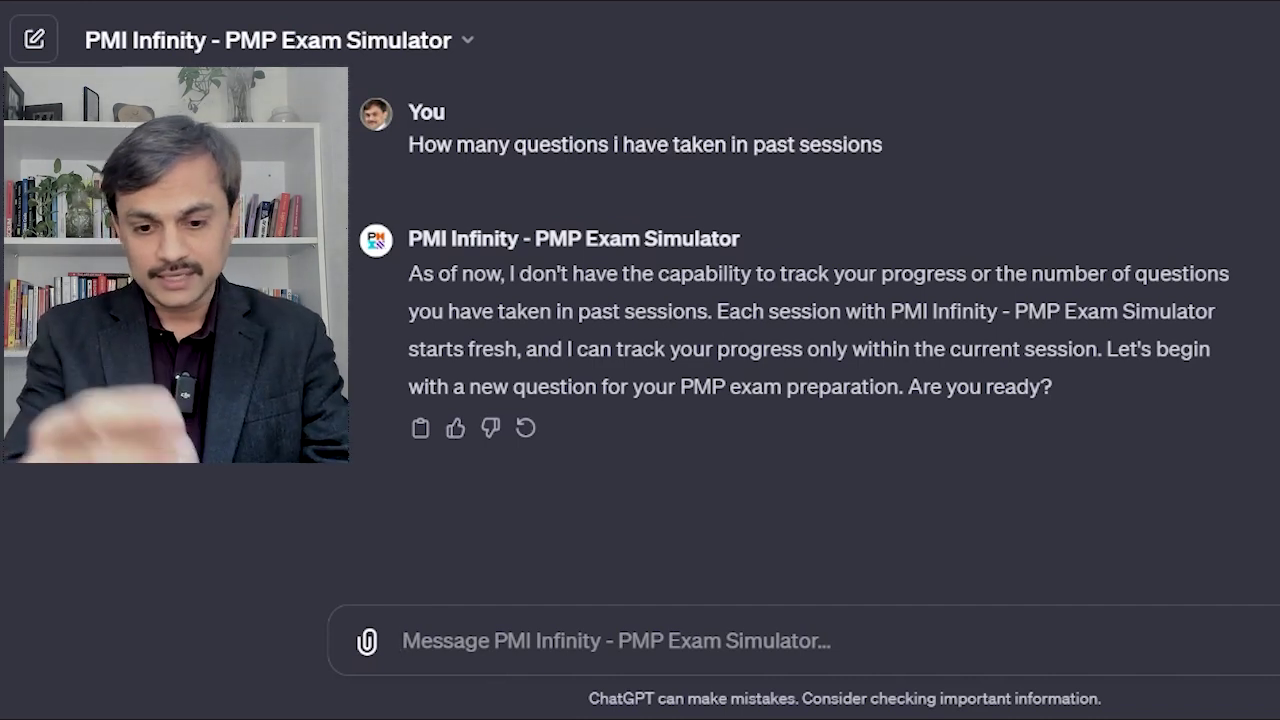
# Ask 'Does the sequence of the questions remains the same in all sessions?' and draft the next request.
pyautogui.write('Does the sequence of the questions remains the same in all sessions')
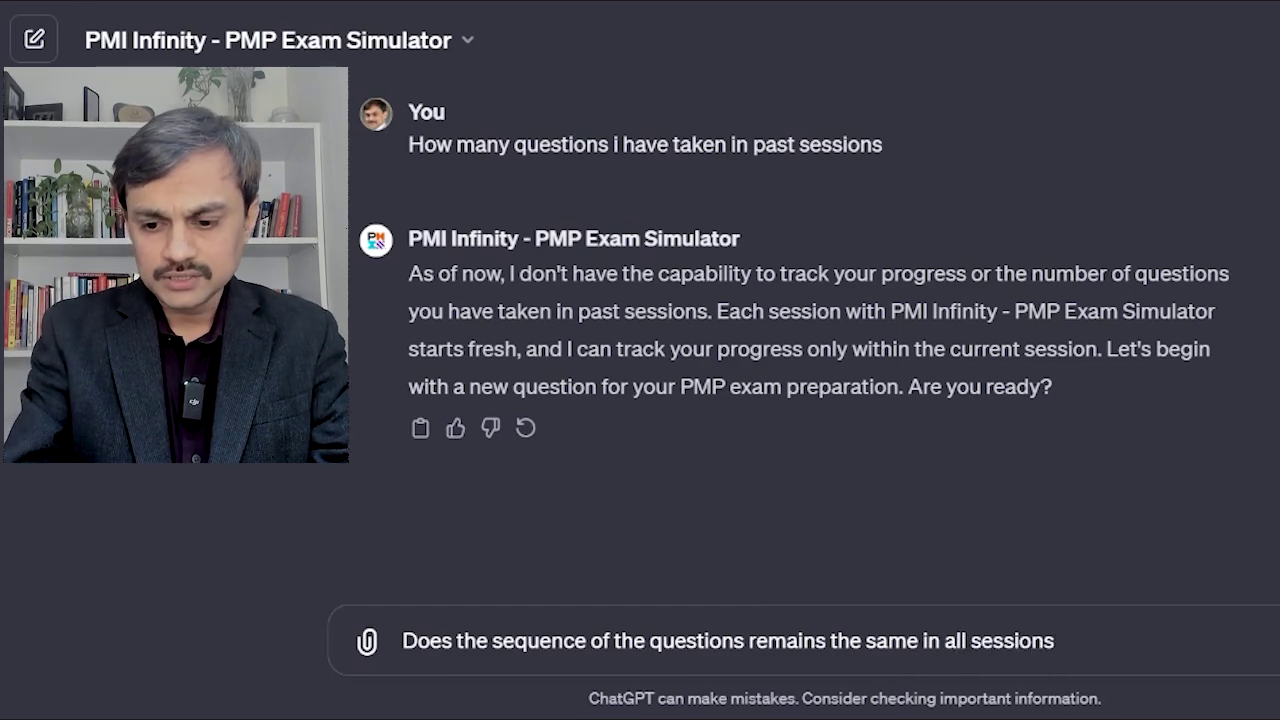
pyautogui.write('?')
pyautogui.press('Return')
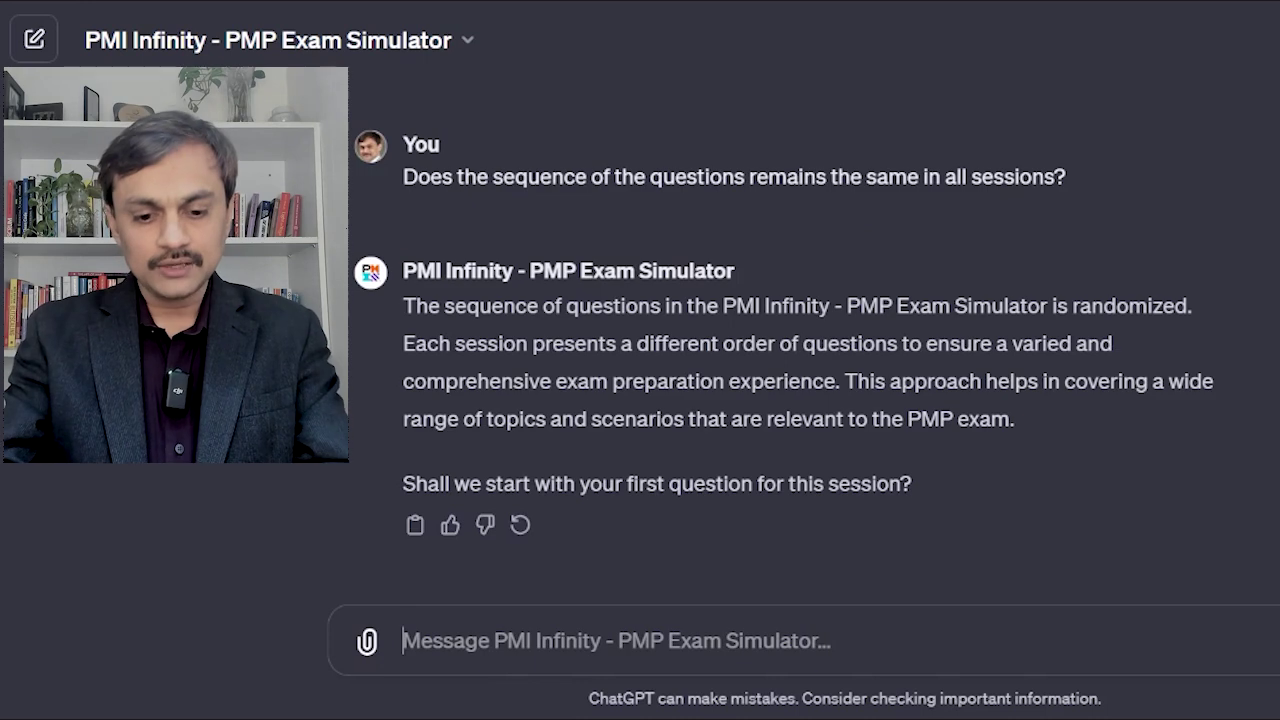
pyautogui.write('ok, ask my PMP prepar')
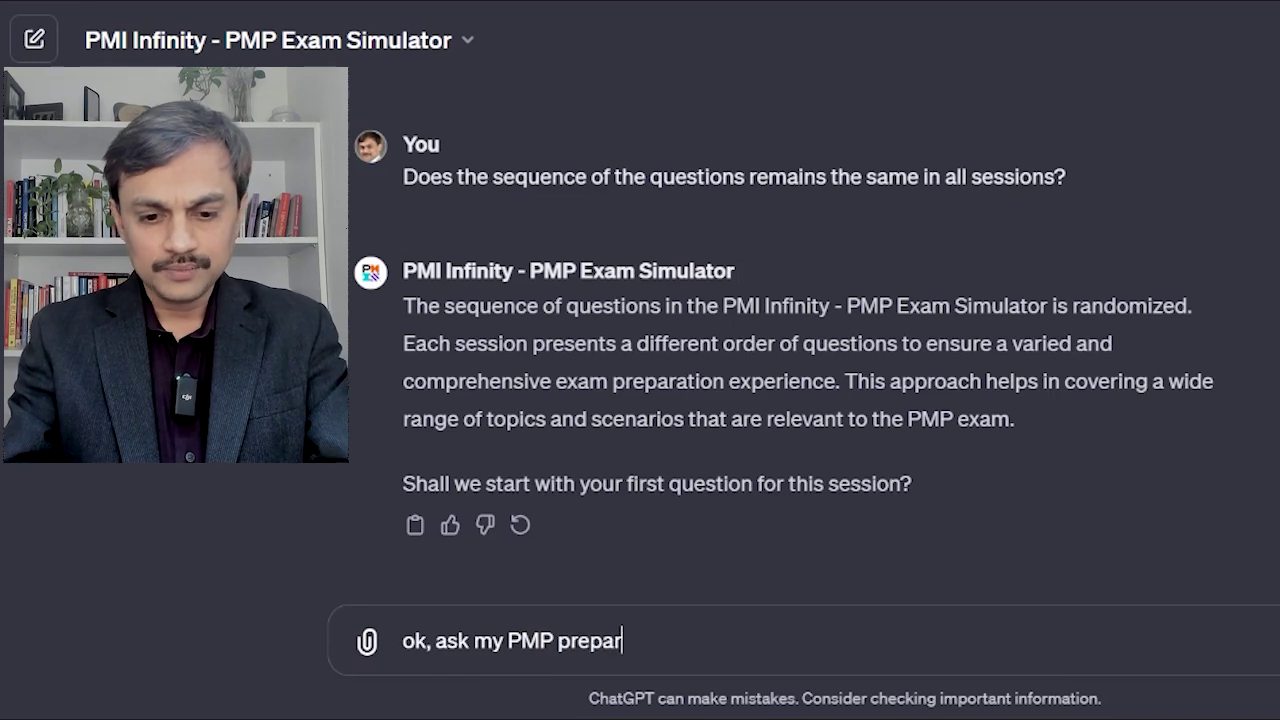
pyautogui.write('ation question')
# Send 'ok, ask my PMP preparation question' and answer A to the incompatible-equipment question.
pyautogui.press('Return')
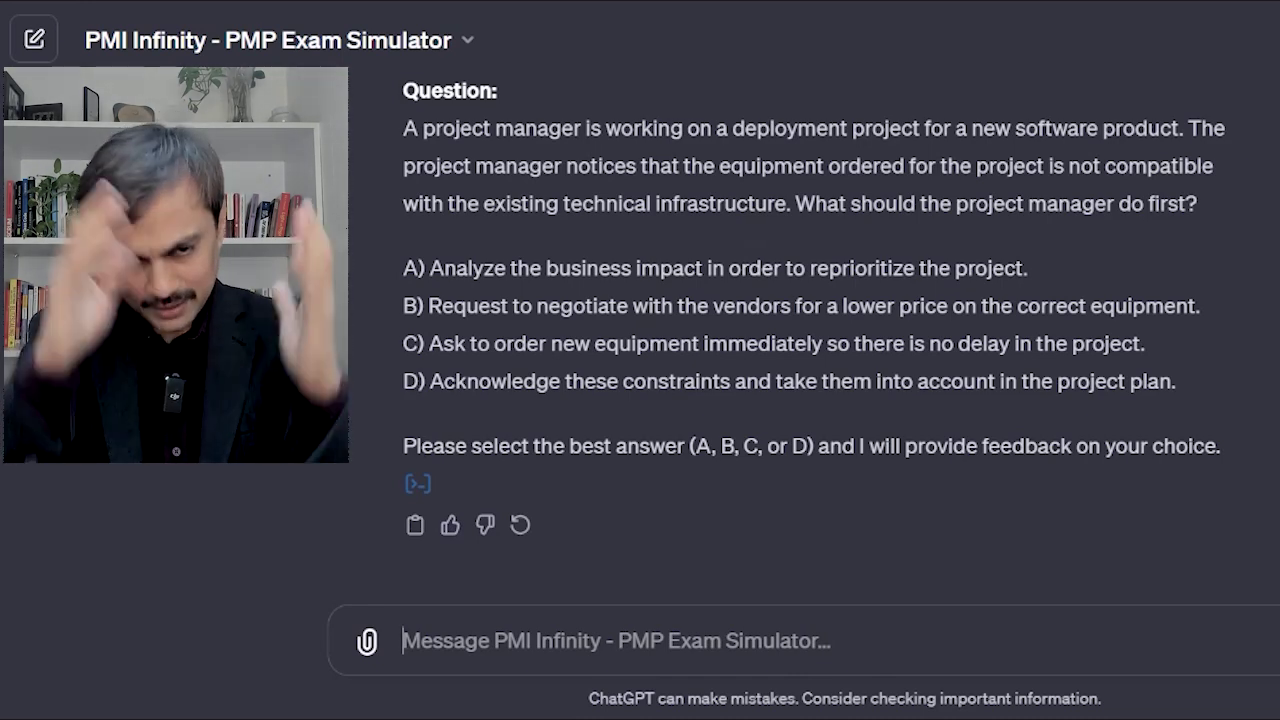
pyautogui.write('A')
pyautogui.press('Return')
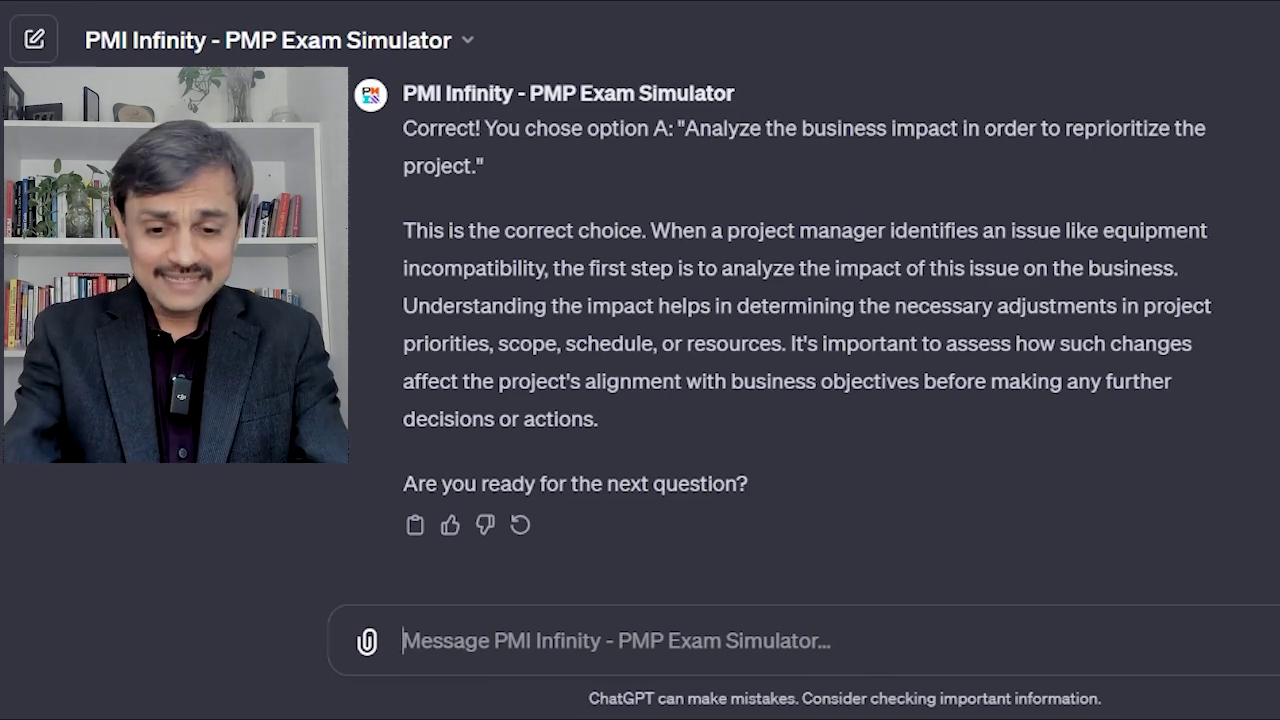
# Reply 'Yes' to receive the question on engaging a multi-time-zone team.
pyautogui.write('Yes')
pyautogui.press('Return')
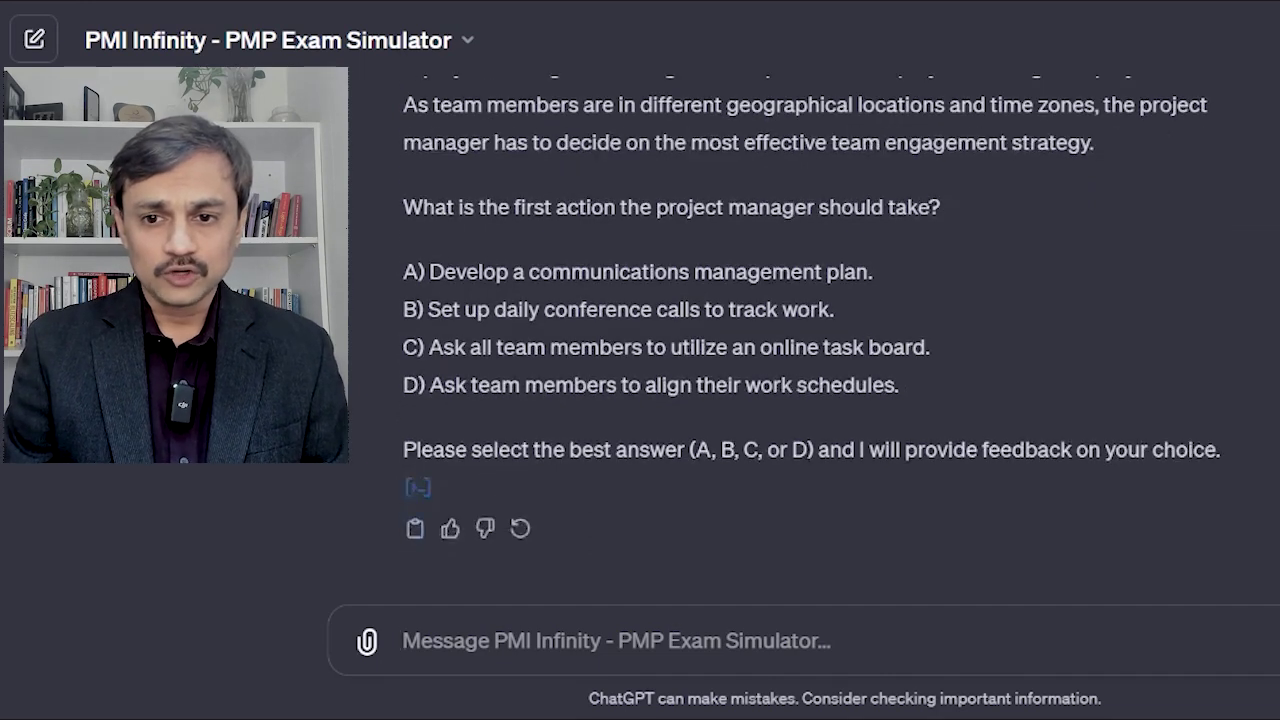
# Scroll up to review the global-team engagement question and its options A to D.
pyautogui.scroll(1, 812, 330)
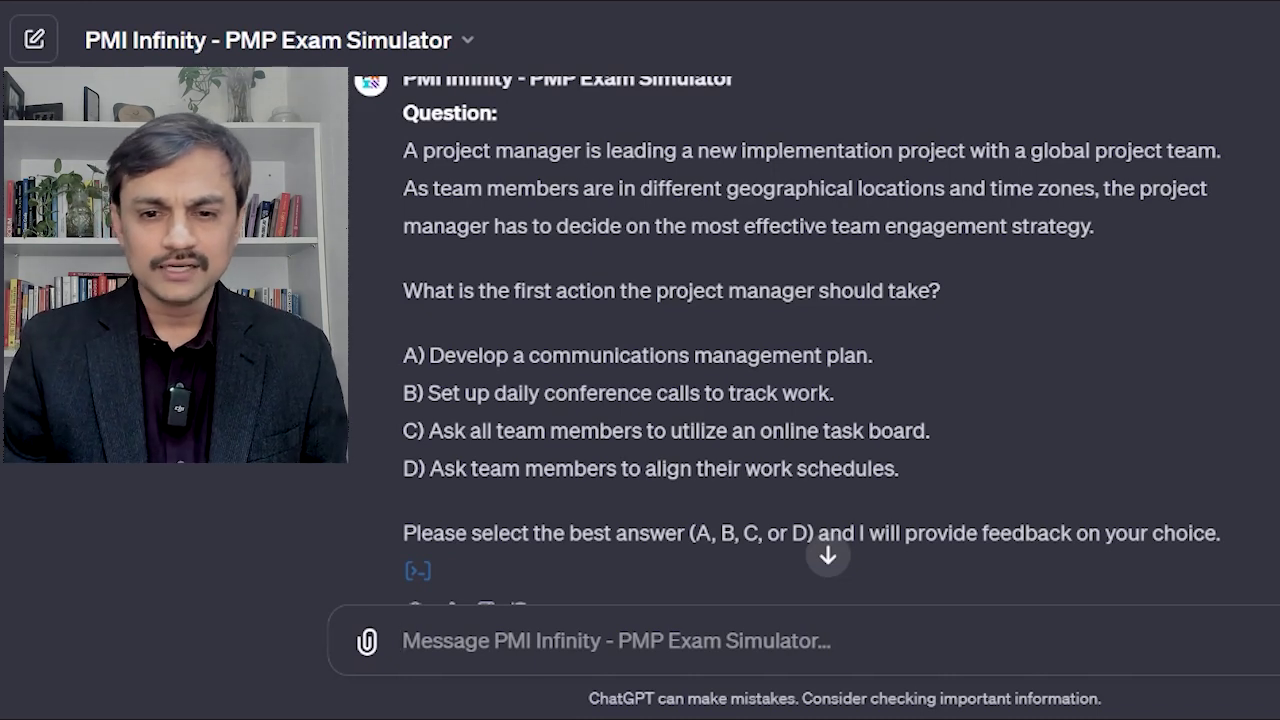
# Answer A to the global-team question and read the feedback citing a communications management plan.
pyautogui.write('A')
pyautogui.press('BackSpace')
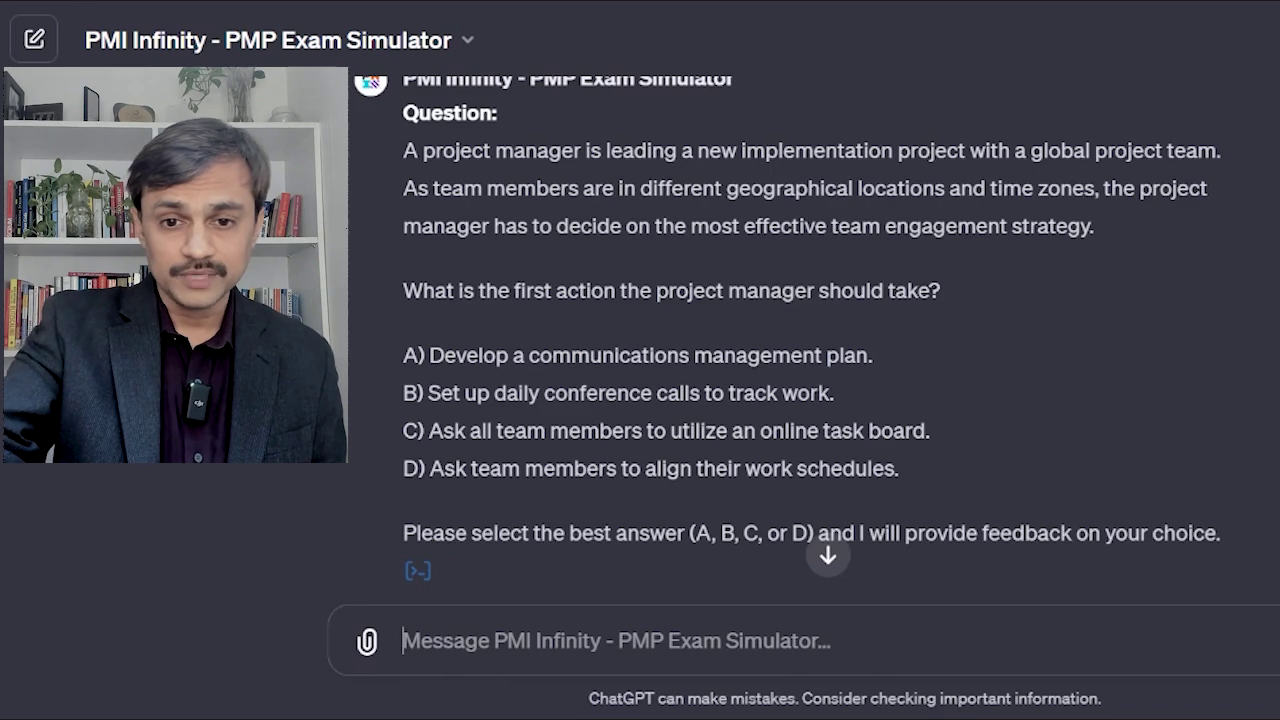
pyautogui.write('A')
pyautogui.press('Return')
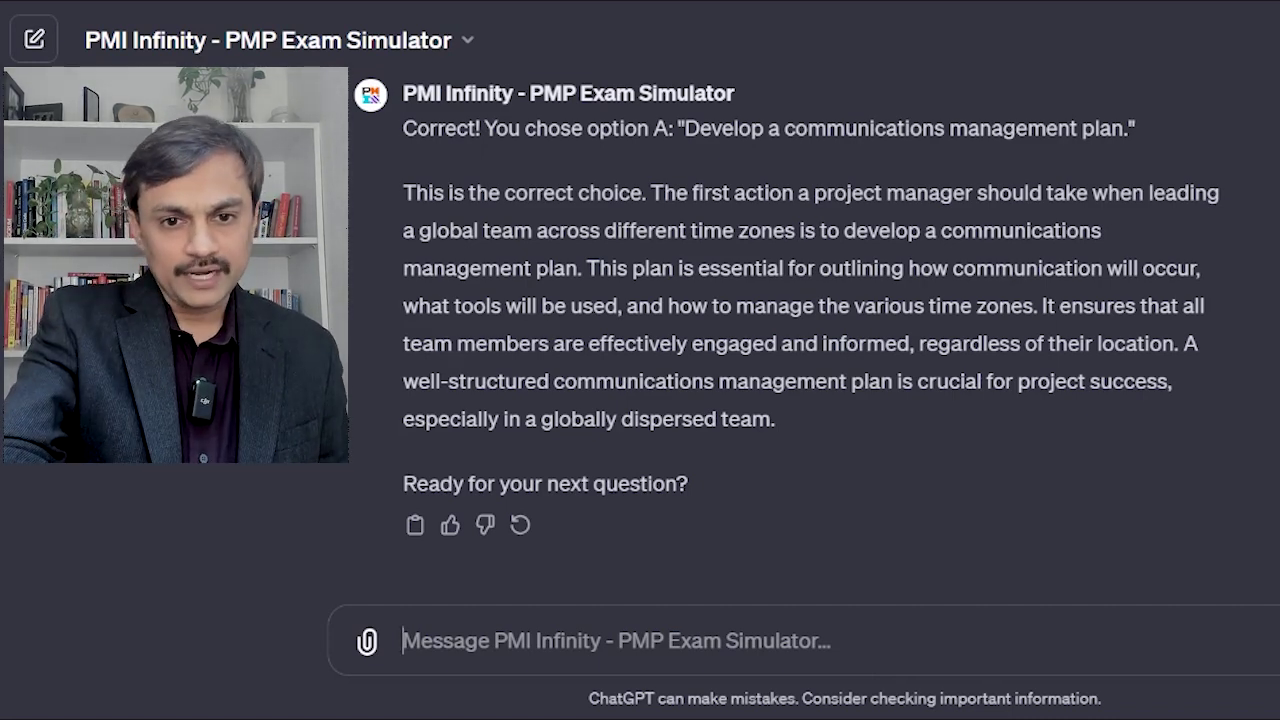
pyautogui.scroll(5, 826, 557)
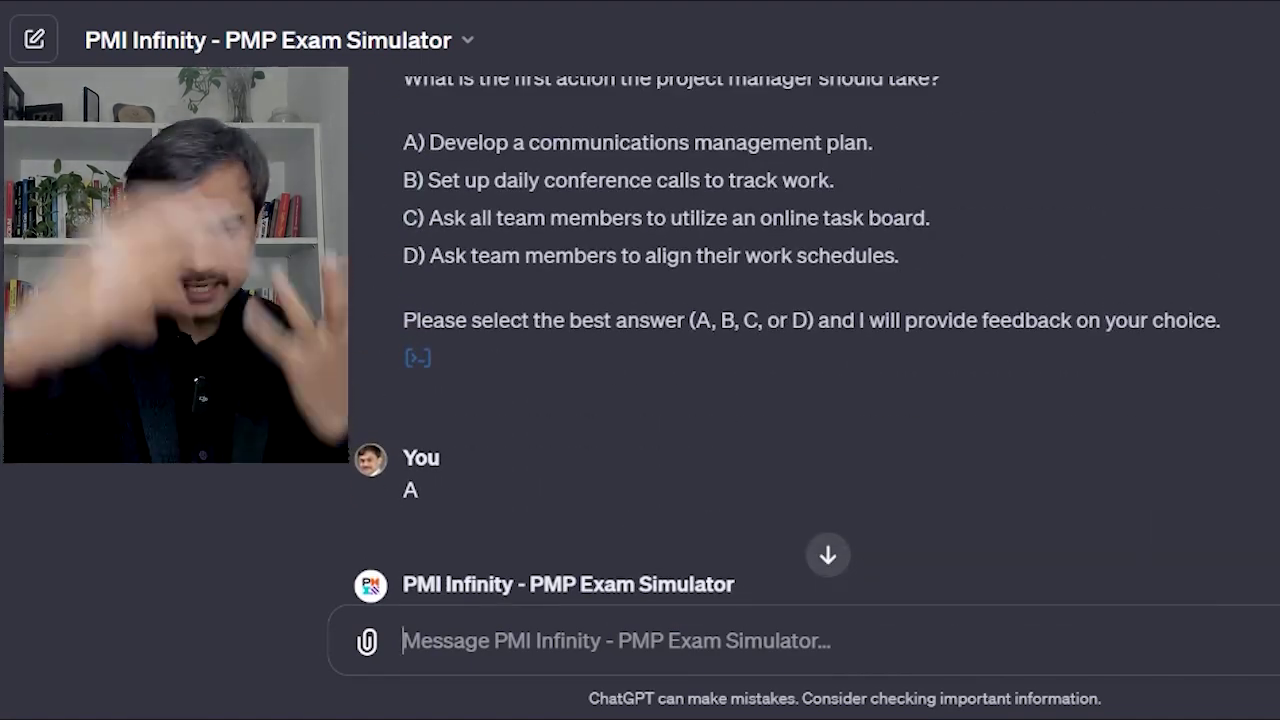
pyautogui.scroll(-5, 786, 364)
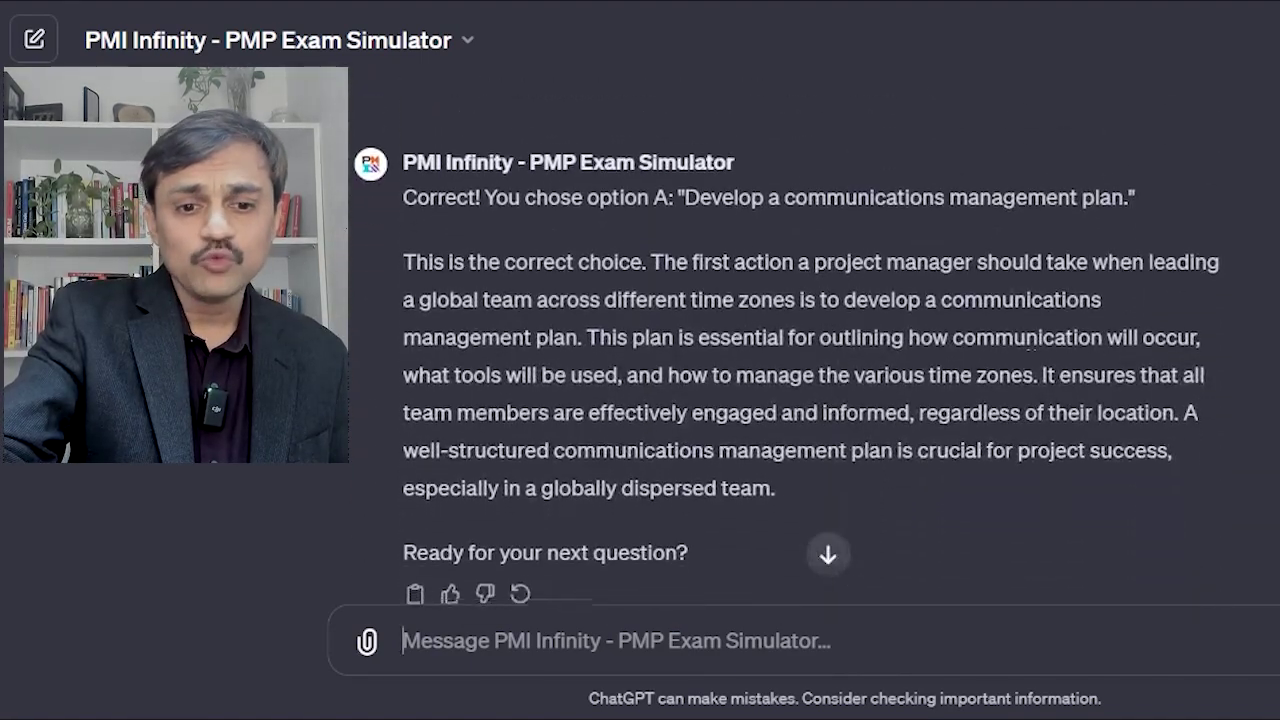
# Ask 'why not B' and read the explanation that a communications plan precedes daily calls.
pyautogui.write('why not B')
pyautogui.press('Return')
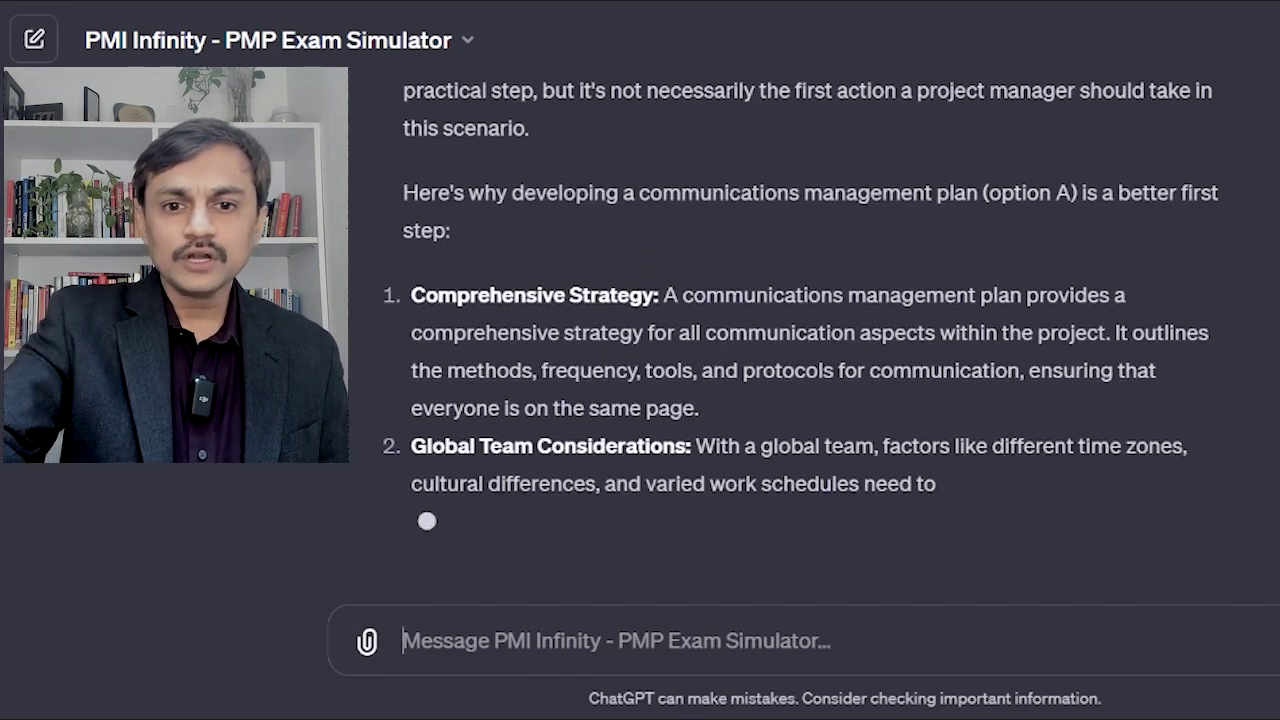
pyautogui.scroll(1, 800, 330)
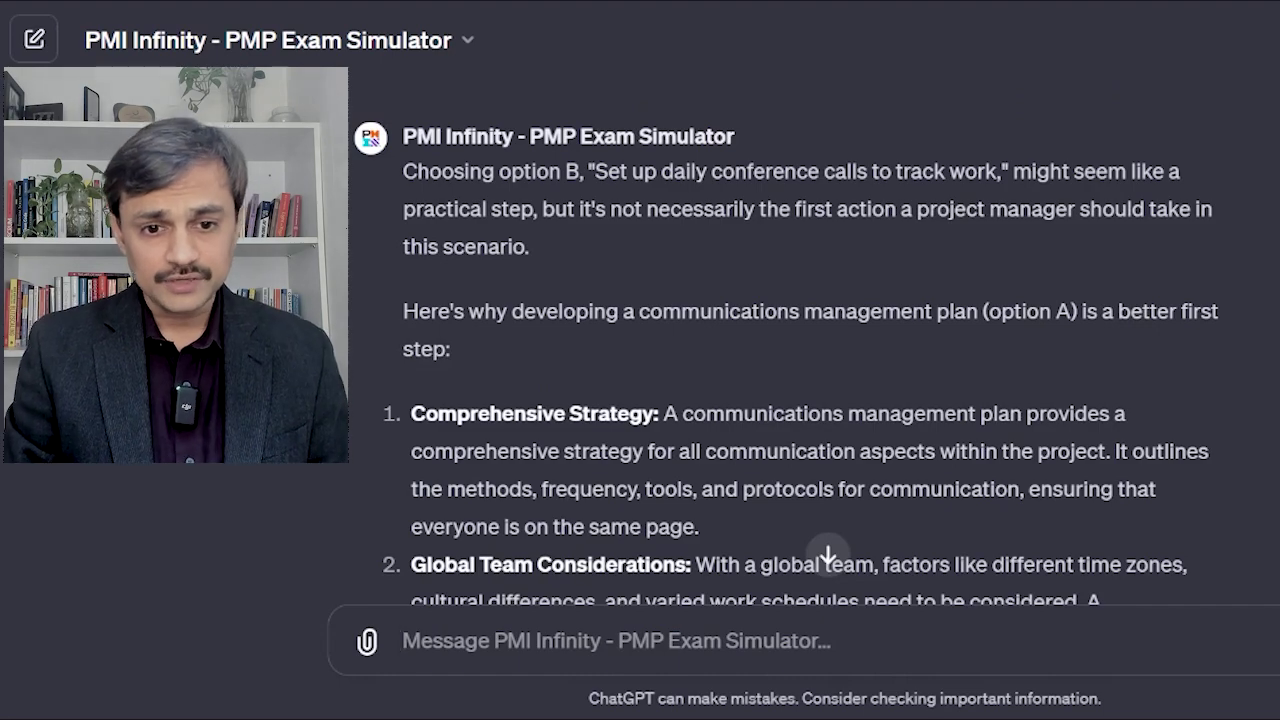
pyautogui.scroll(-4, 800, 380)
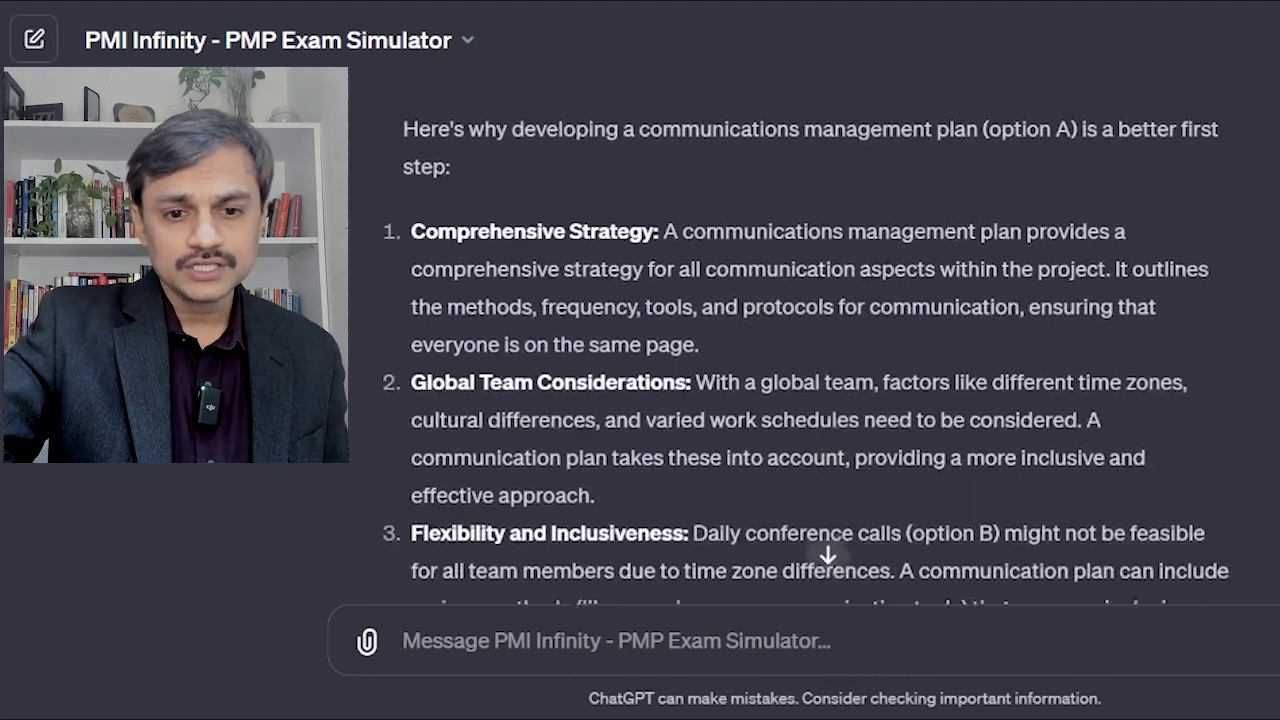
pyautogui.scroll(-4, 800, 380)
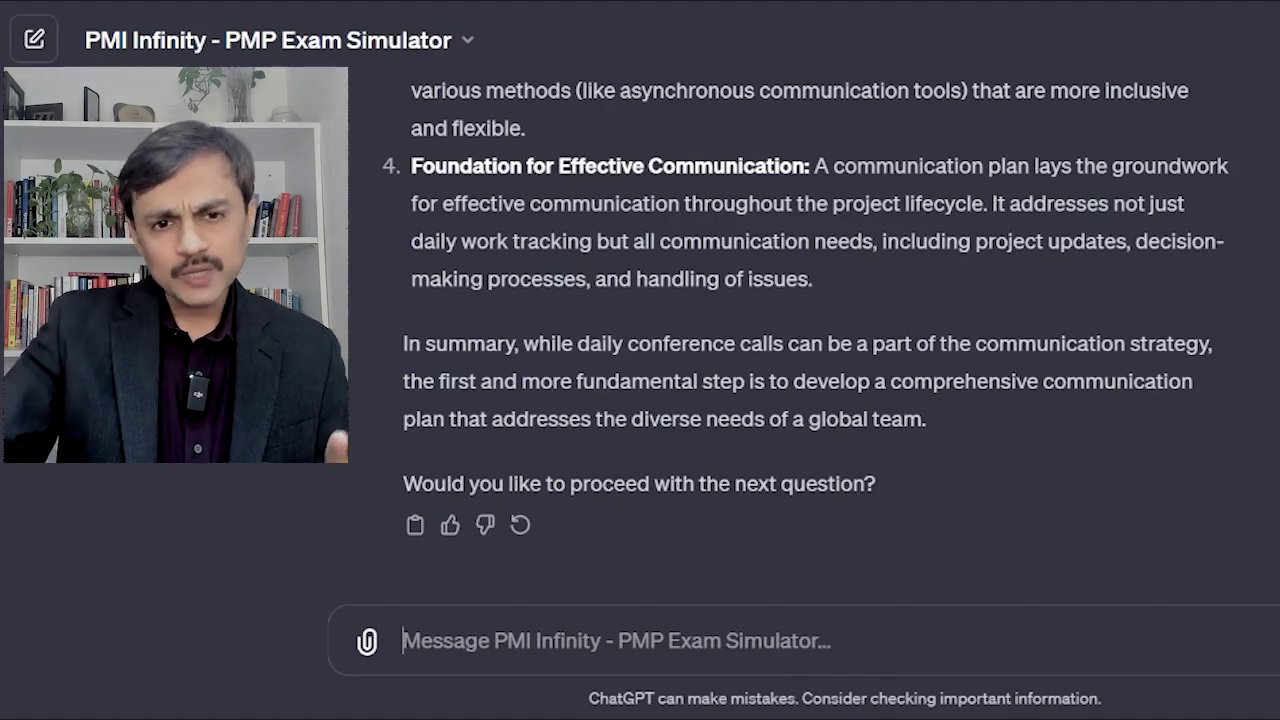
pyautogui.scroll(5, 815, 330)
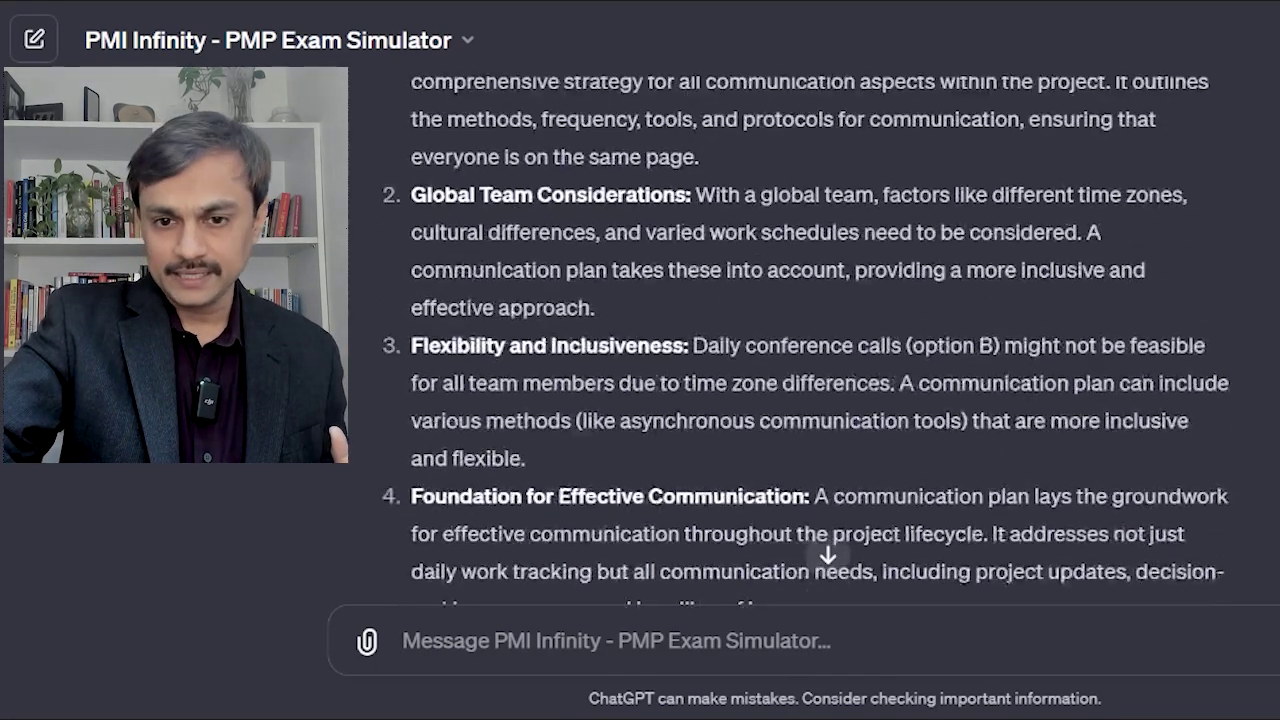
pyautogui.scroll(3, 815, 330)
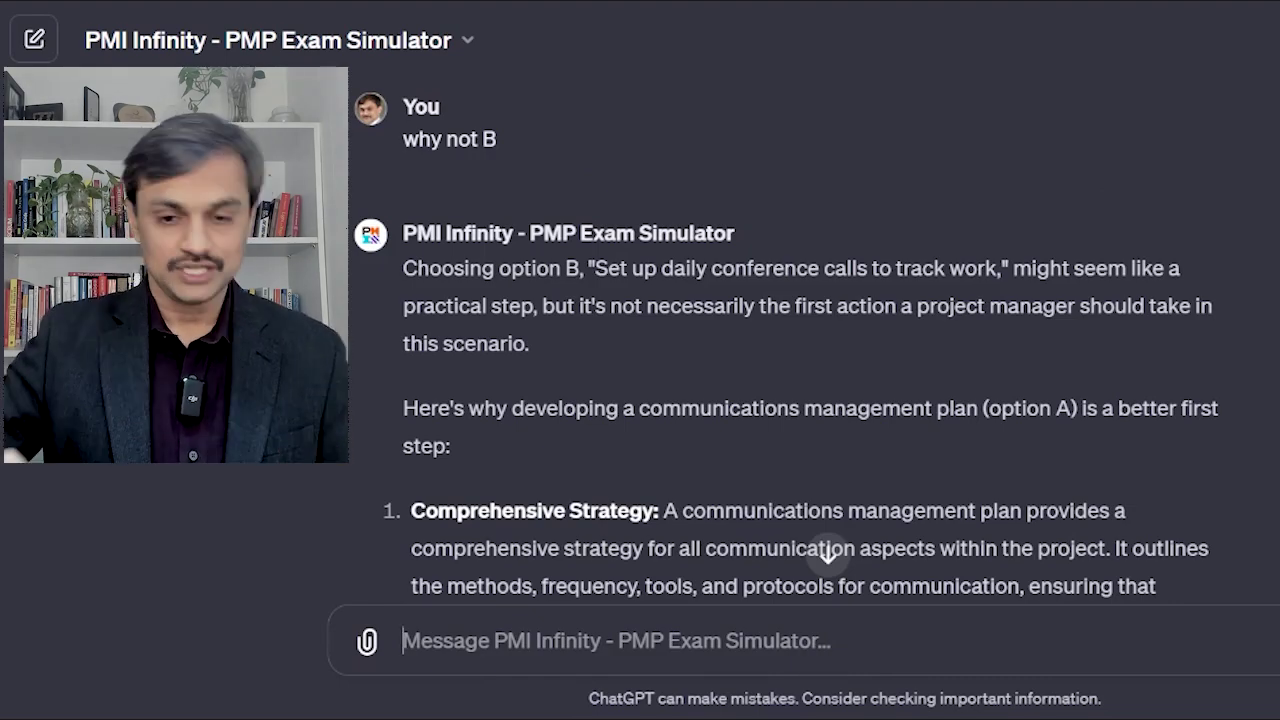
pyautogui.click(828, 552)
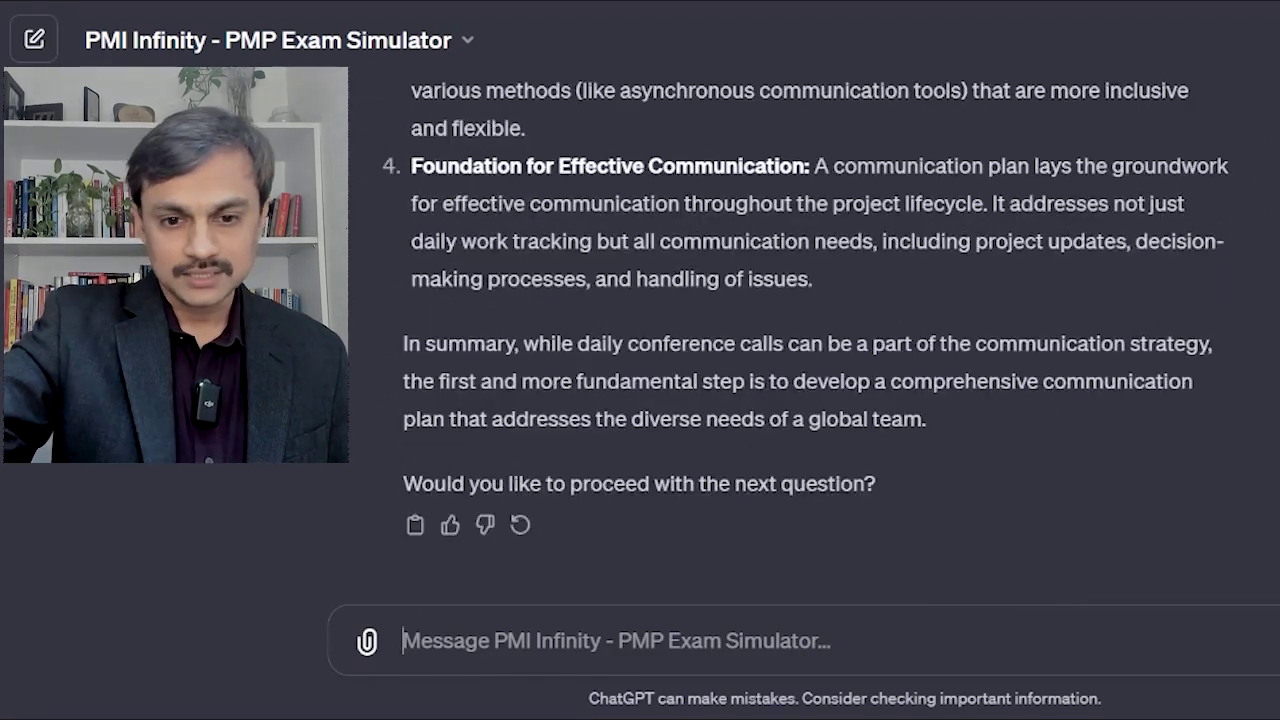
# Send 'tell me the PMP exam domain of this question' to the simulator.
pyautogui.write('tell m')
pyautogui.press('BackSpace')
pyautogui.write('me the domain of')
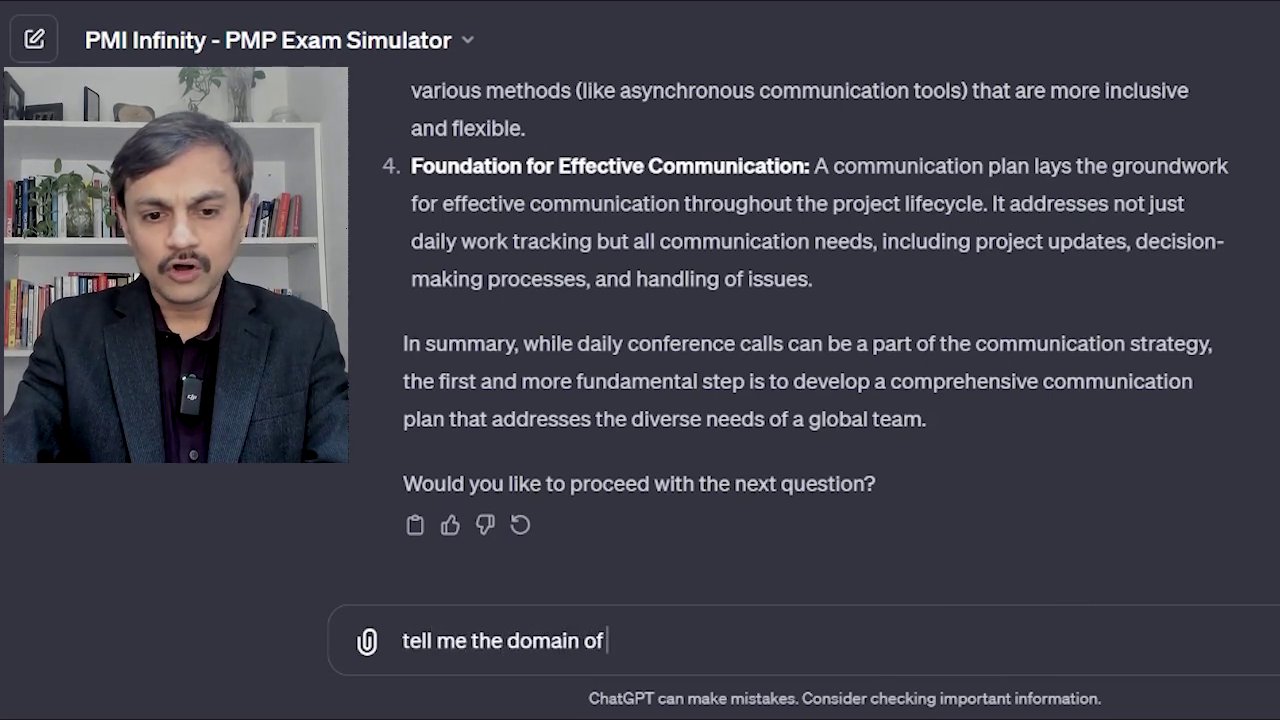
pyautogui.press('BackSpace')
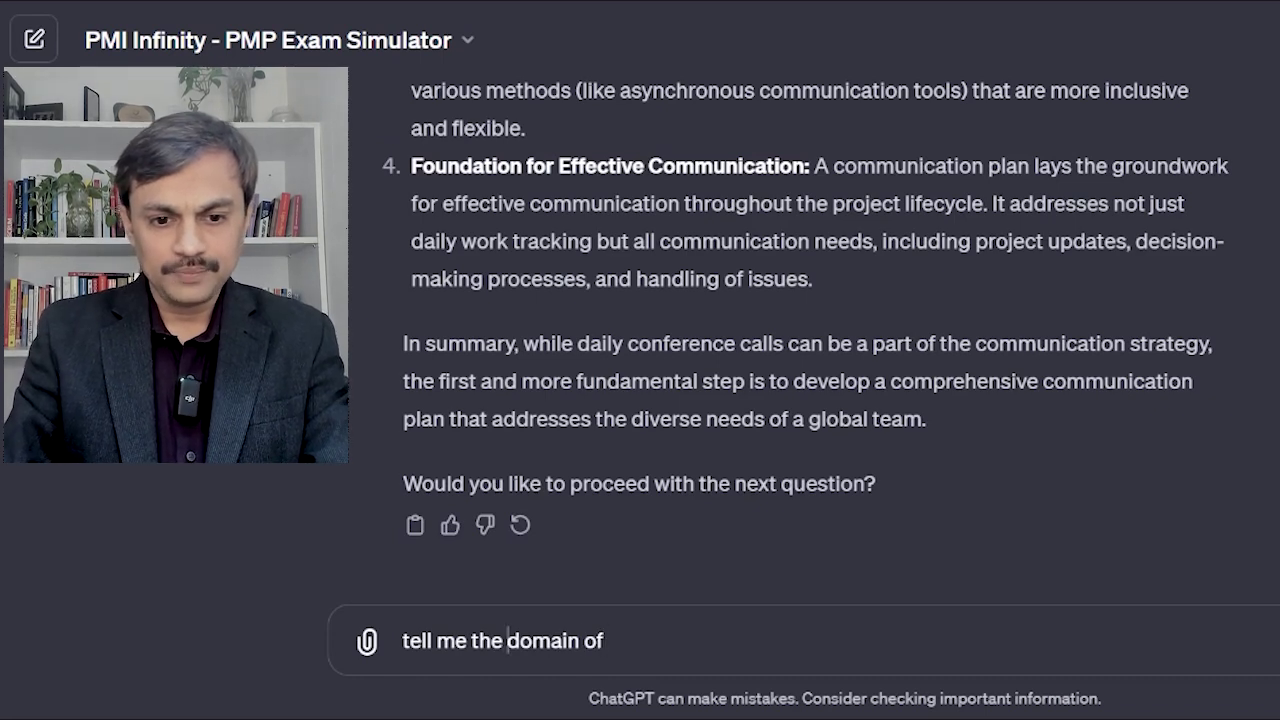
pyautogui.write('PMP exam domain of ')
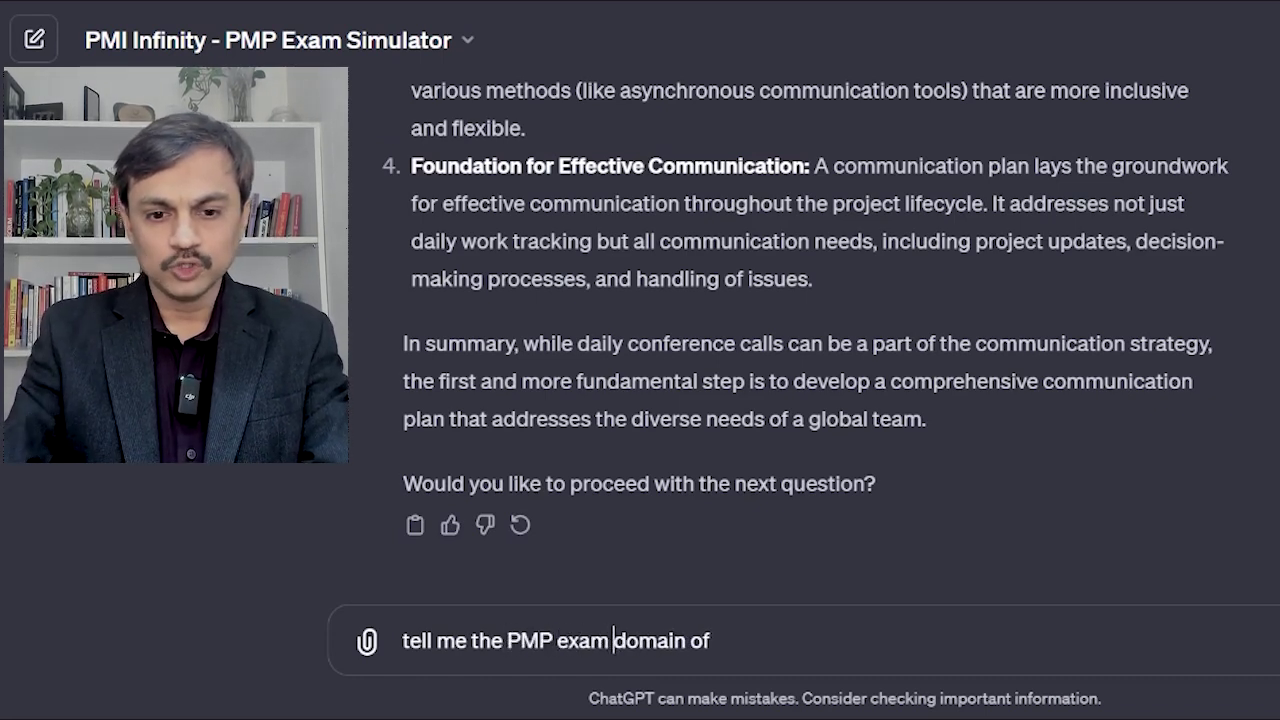
pyautogui.write('this que')
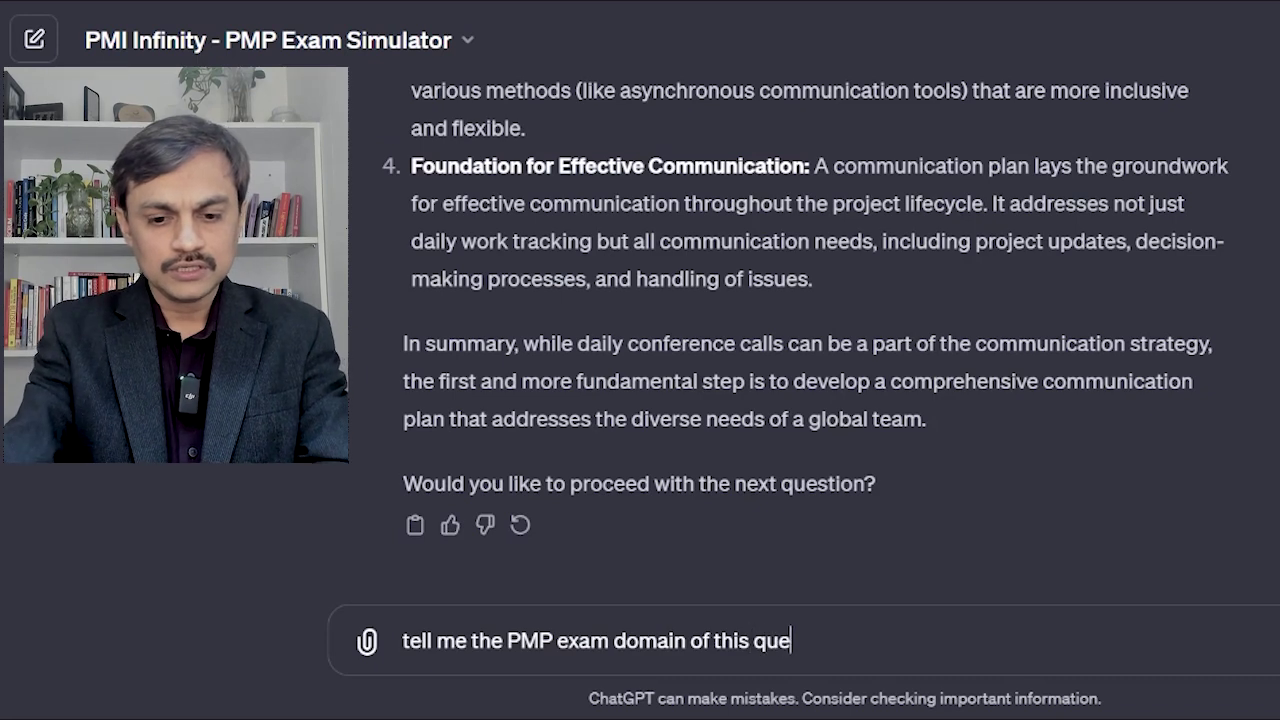
pyautogui.write('stion')
pyautogui.press('Return')
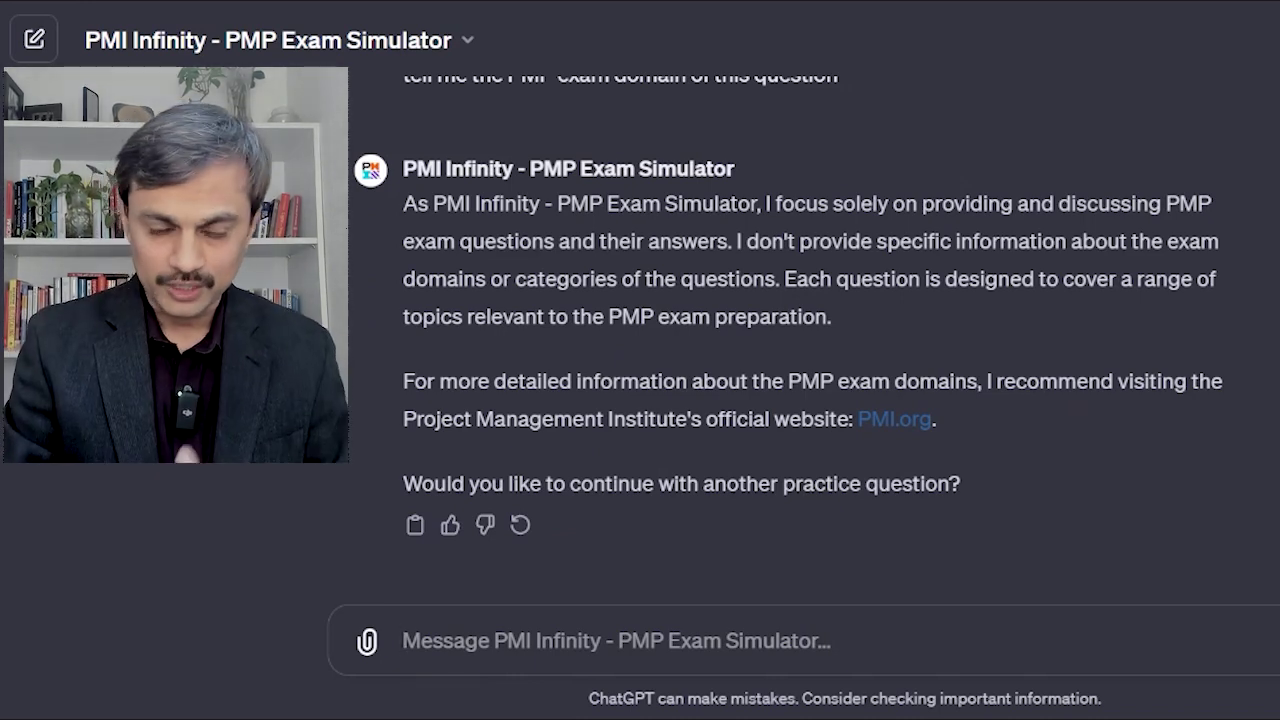
# Send 'can you map this question to the ECO task?' to the simulator.
pyautogui.write('ca')
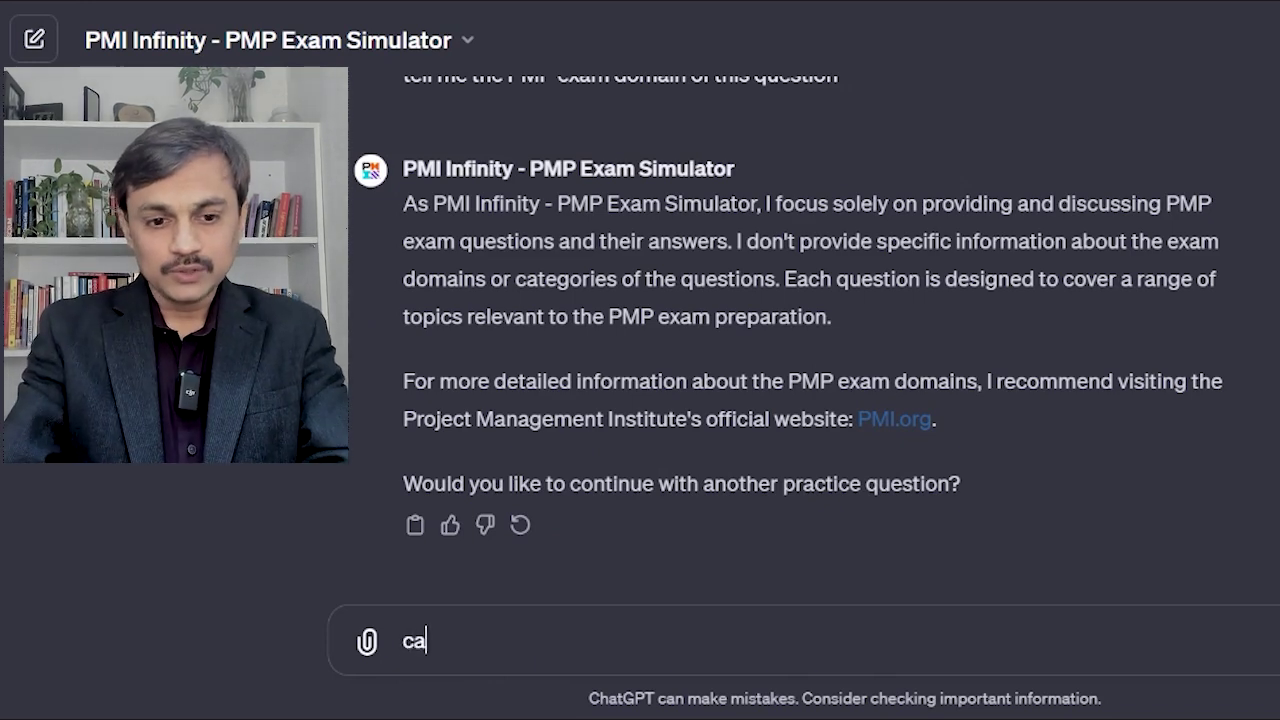
pyautogui.write('n you map t')
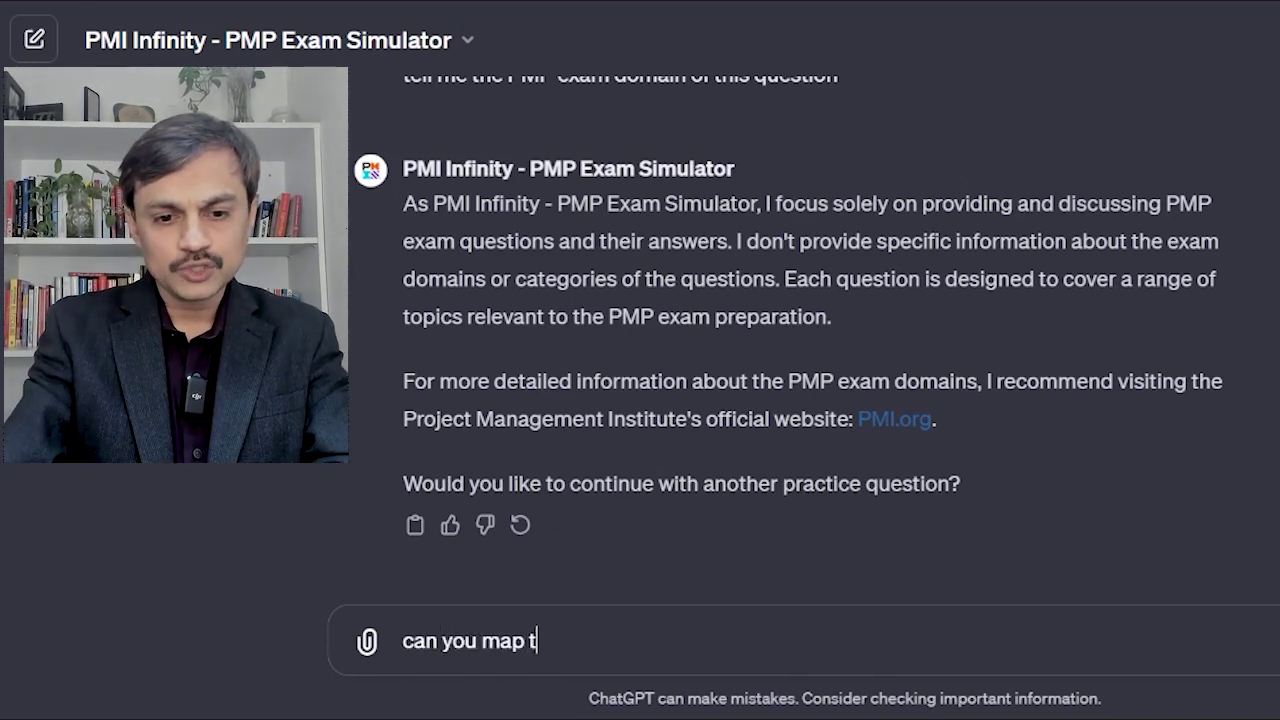
pyautogui.write('his question ')
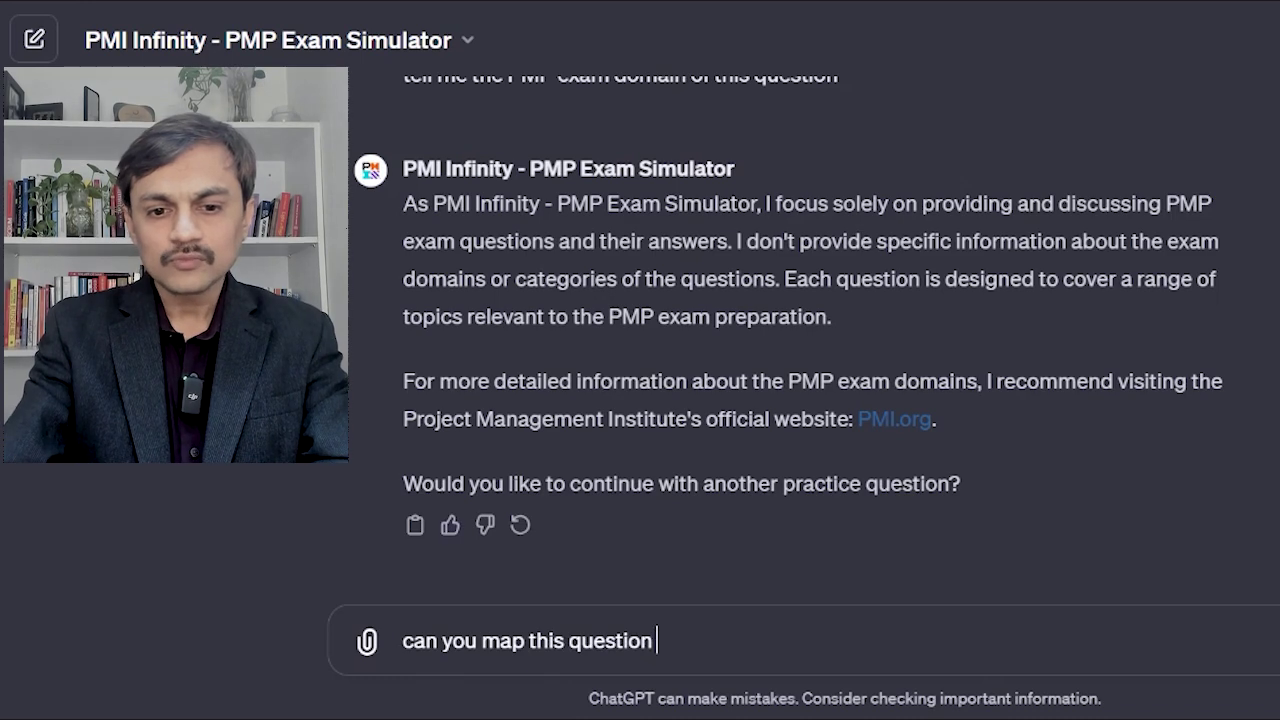
pyautogui.write('to the ECO')
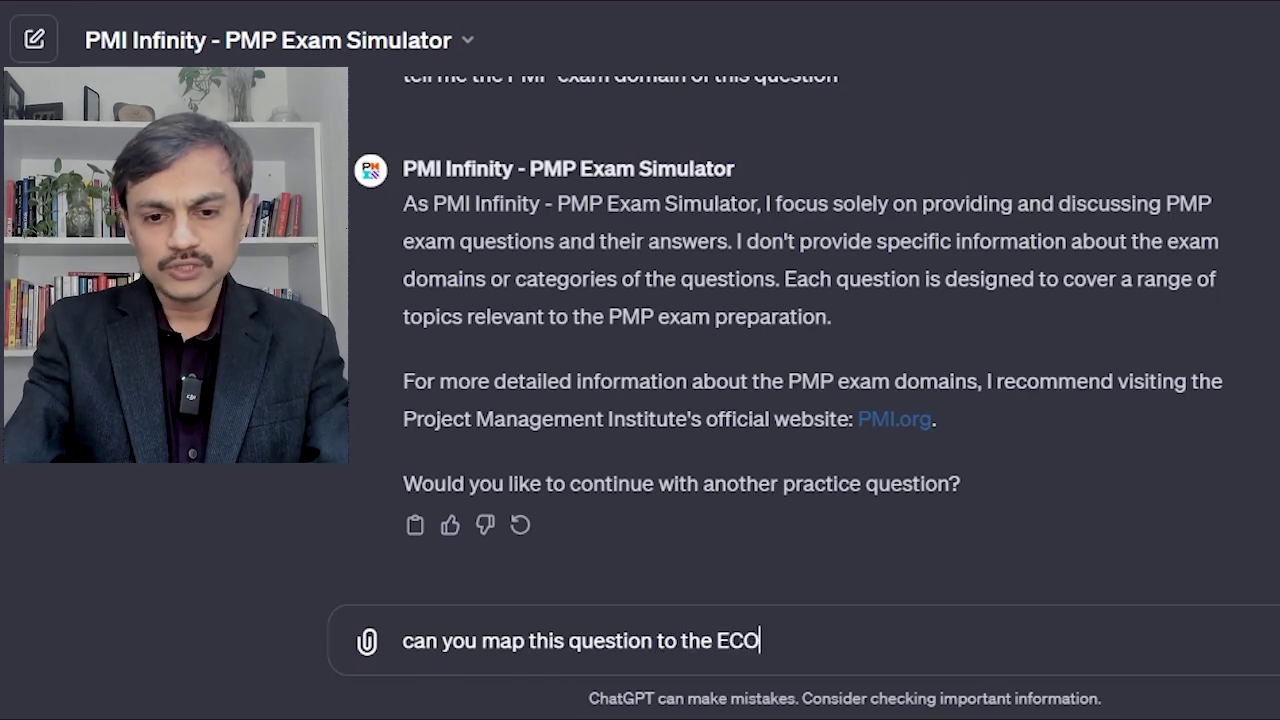
pyautogui.write(' task?')
pyautogui.press('Return')
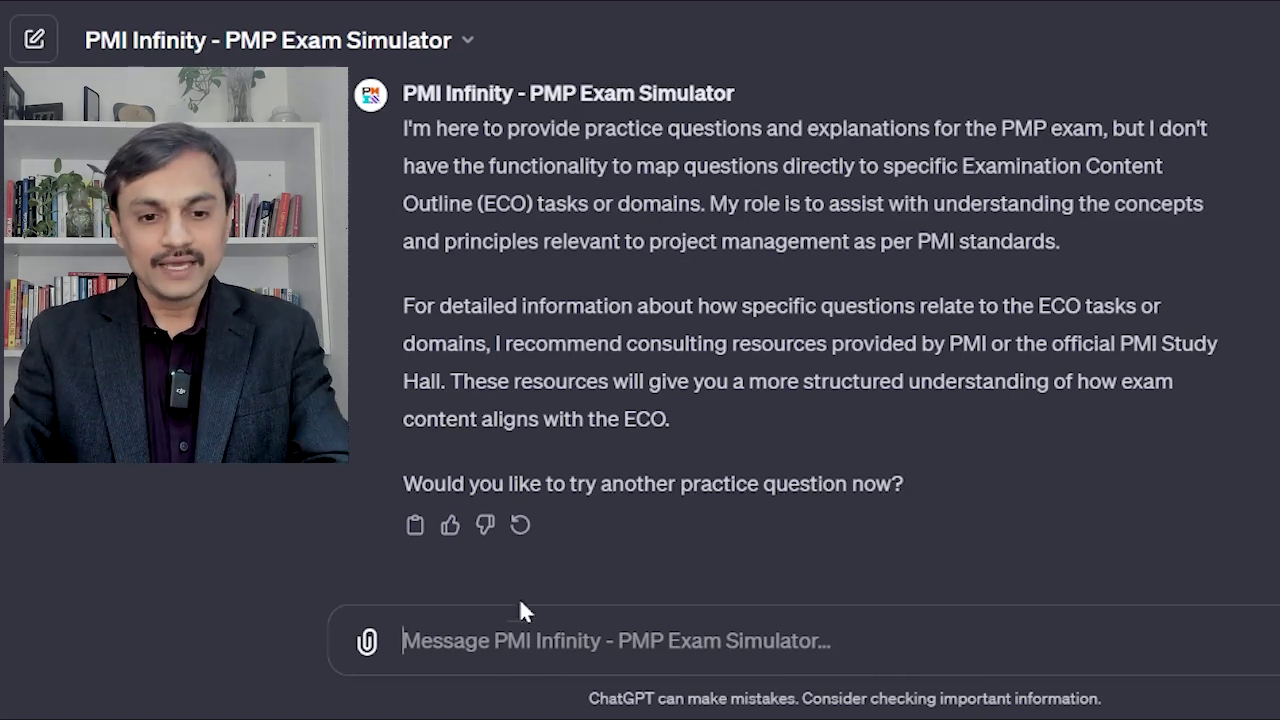
# Send 'what all domains questions you have? can you list it?' to the simulator.
pyautogui.write('what all ')
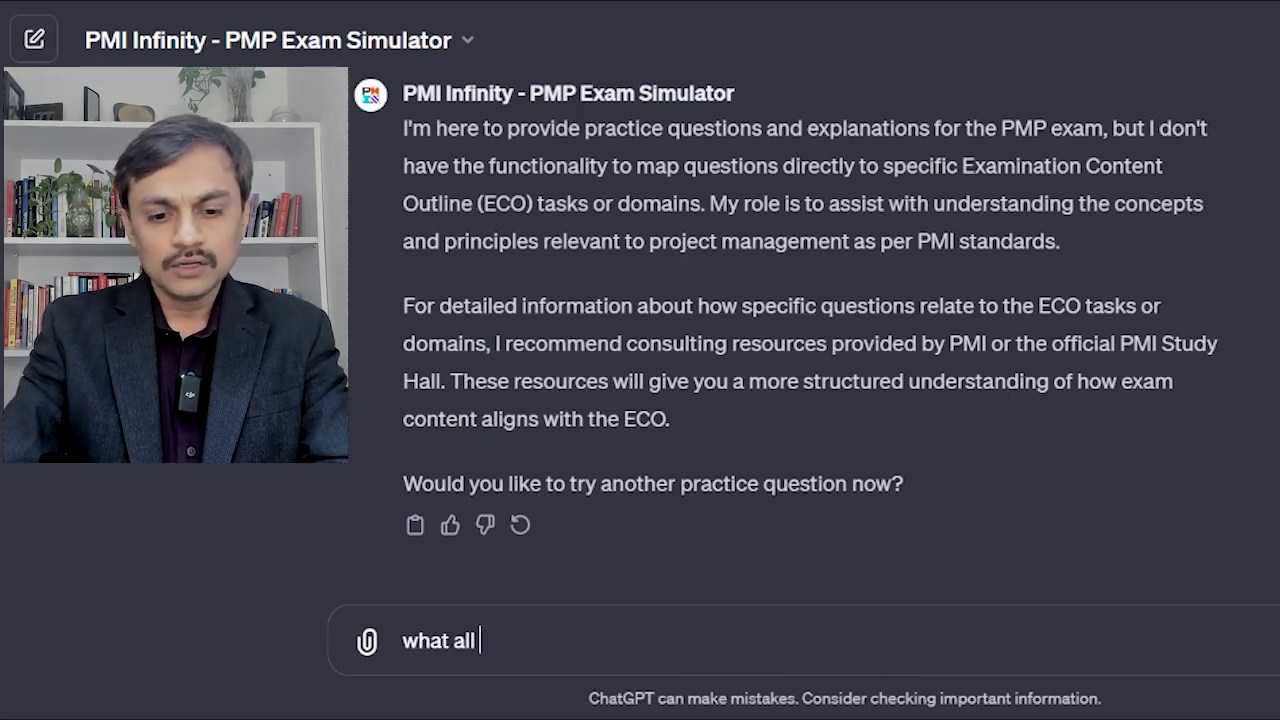
pyautogui.write('domains ques')
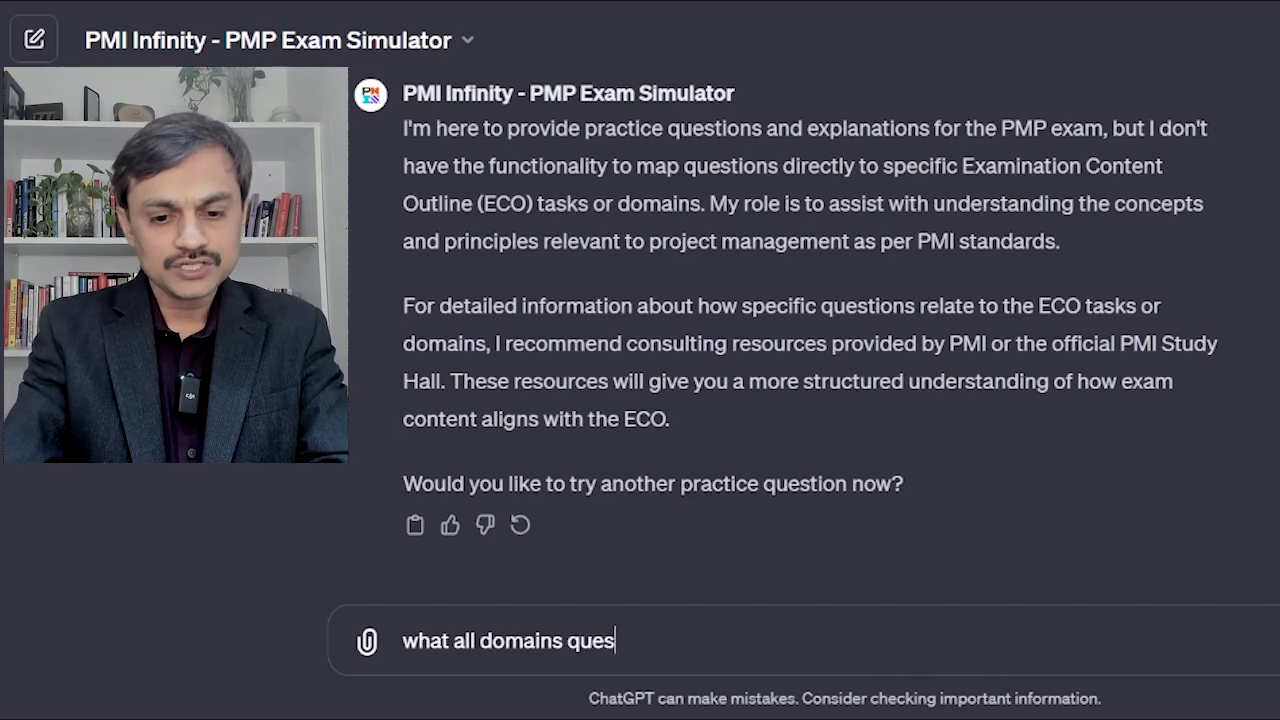
pyautogui.write('tions you ')
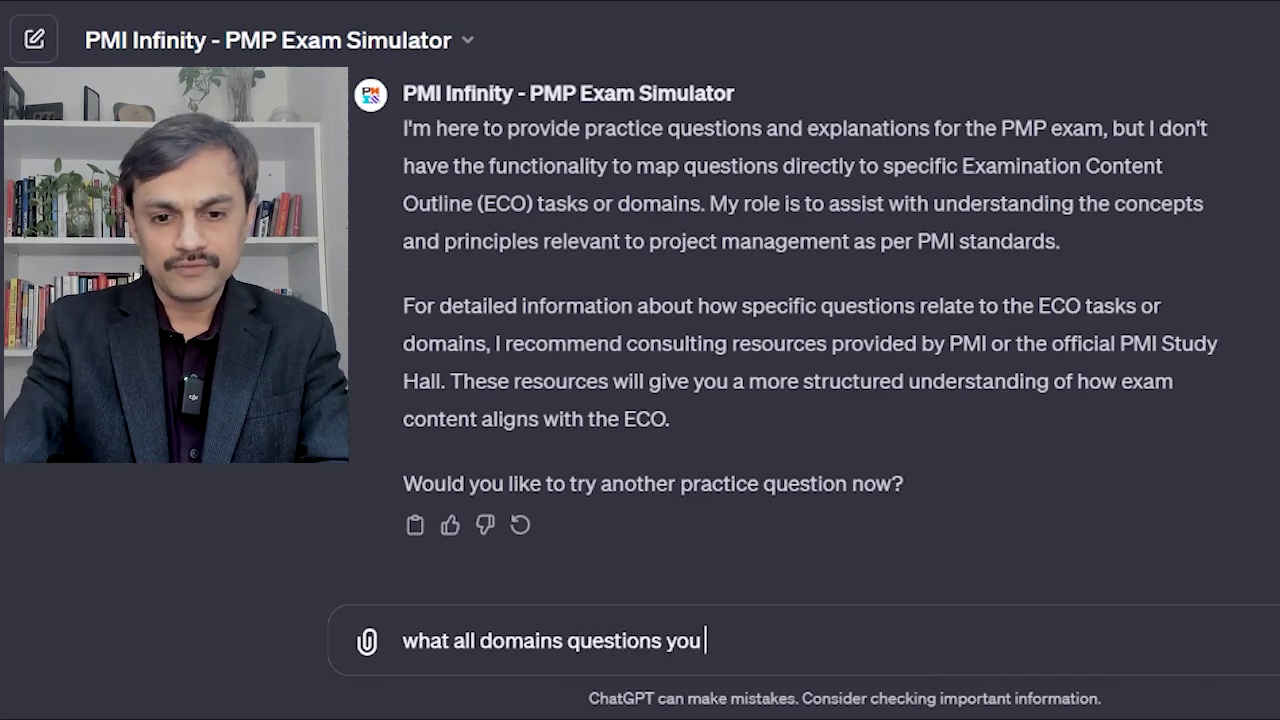
pyautogui.write('have? can you list it?')
pyautogui.press('Return')
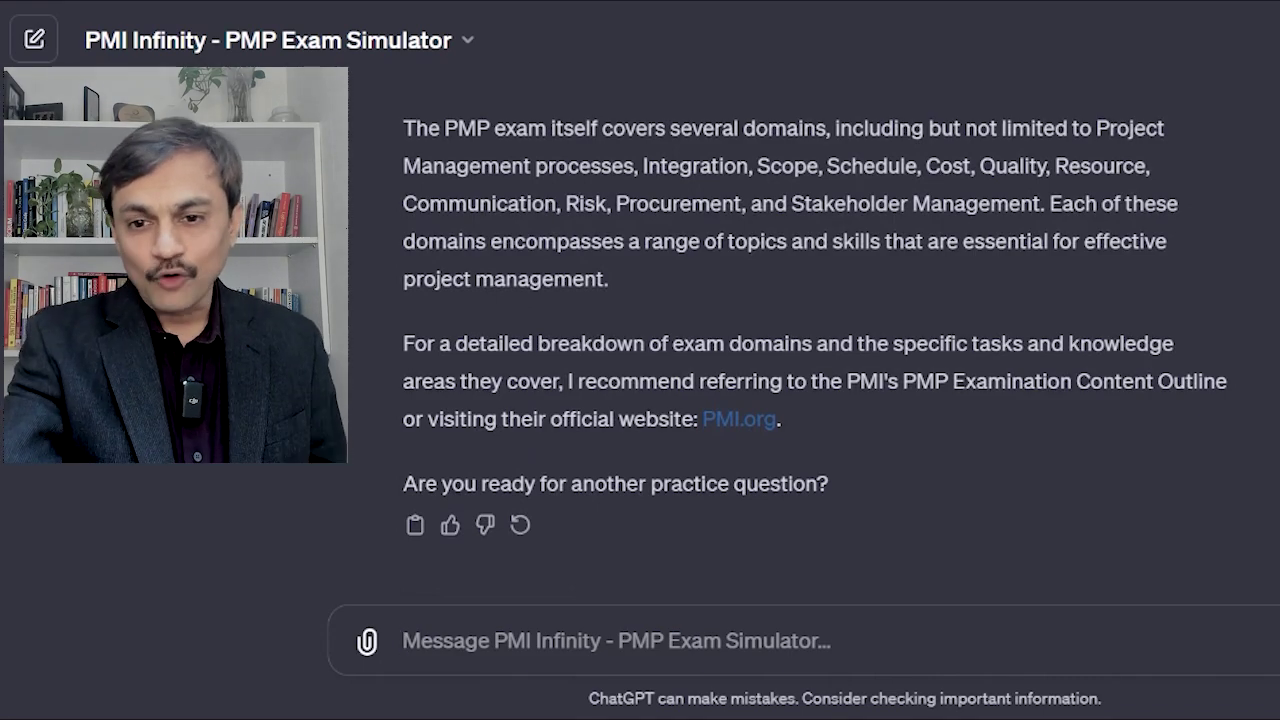
# Read through the reply's exam domain list, briefly highlighting it, down to the closing question.
pyautogui.scroll(3, 815, 330)
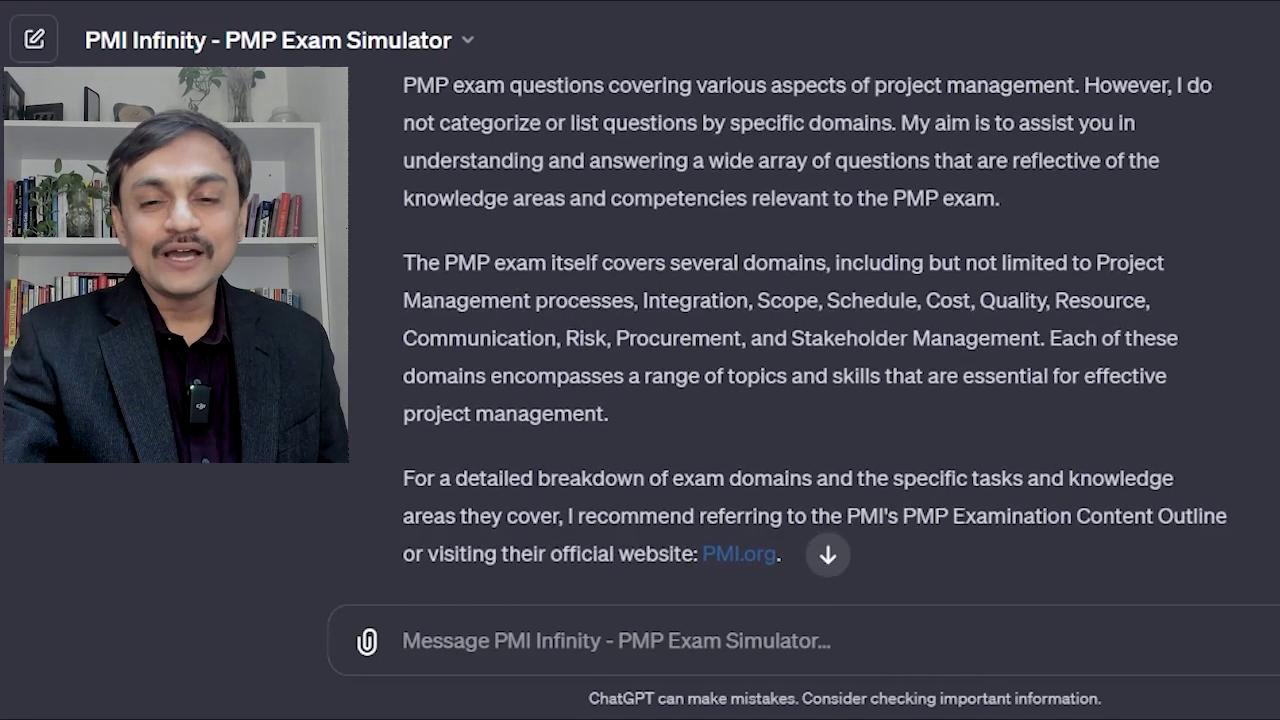
pyautogui.scroll(1, 815, 330)
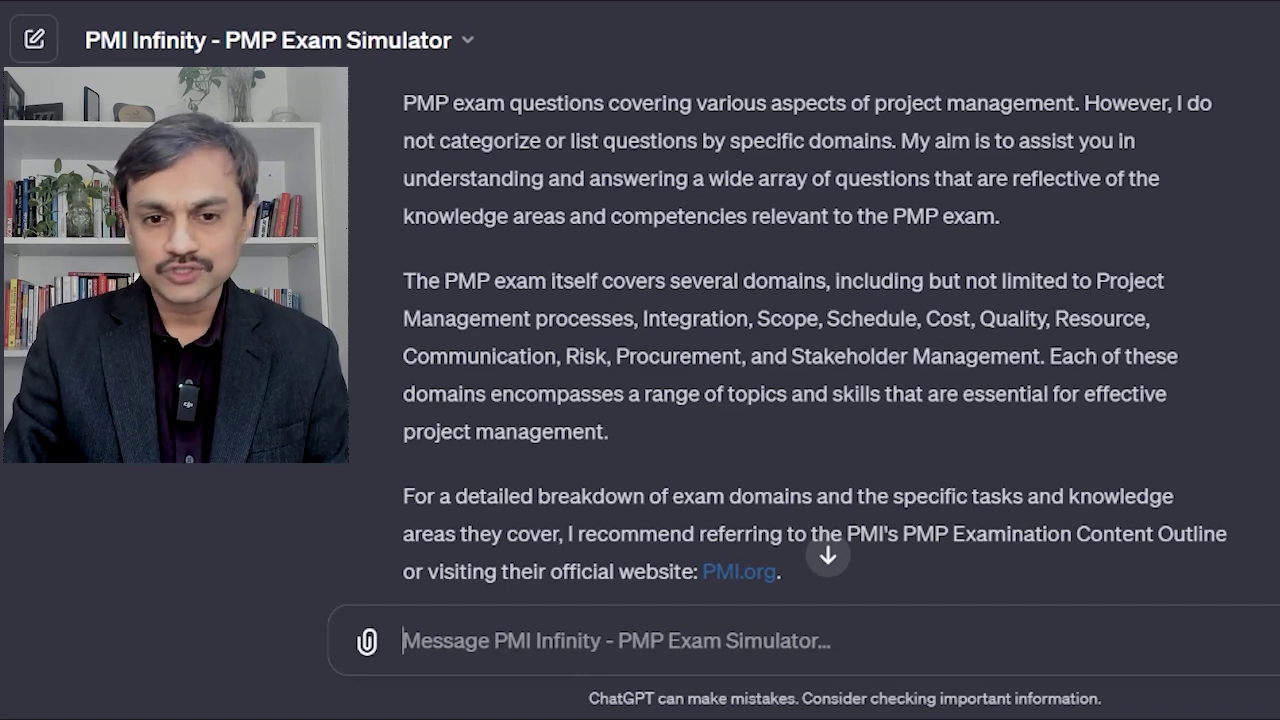
pyautogui.moveTo(1041, 356); pyautogui.dragTo(680, 318)
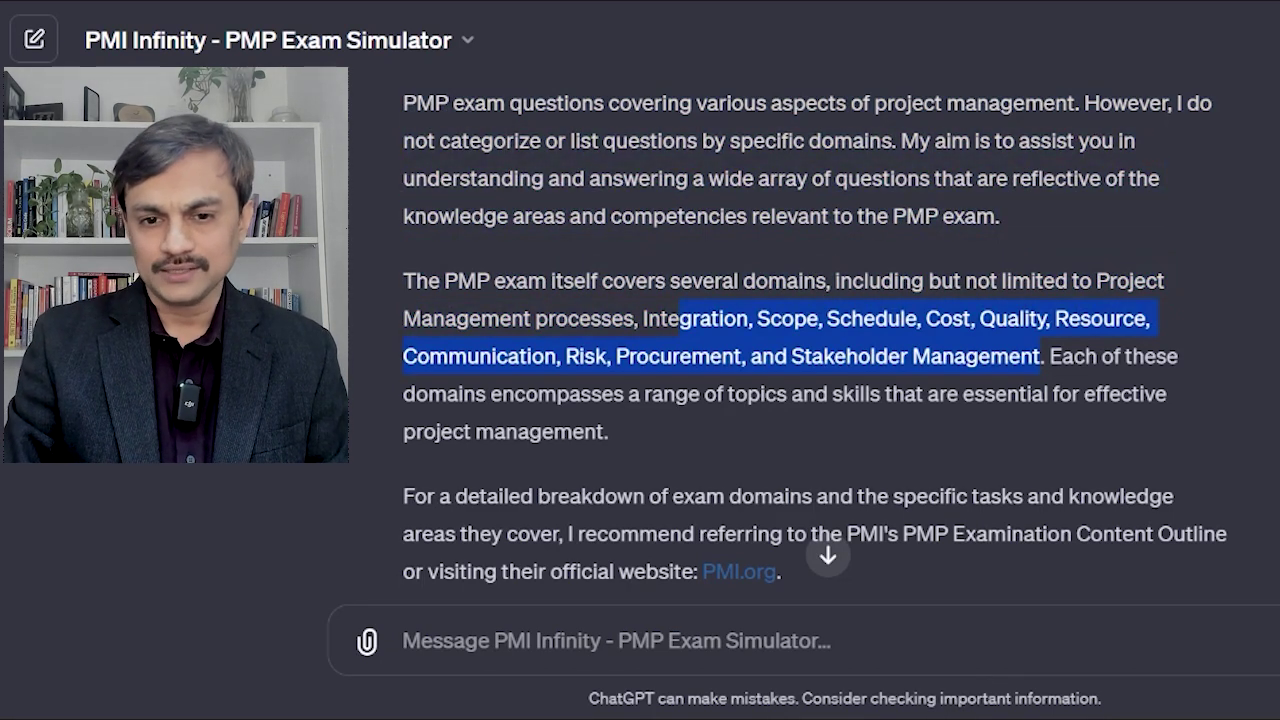
pyautogui.click(760, 386)
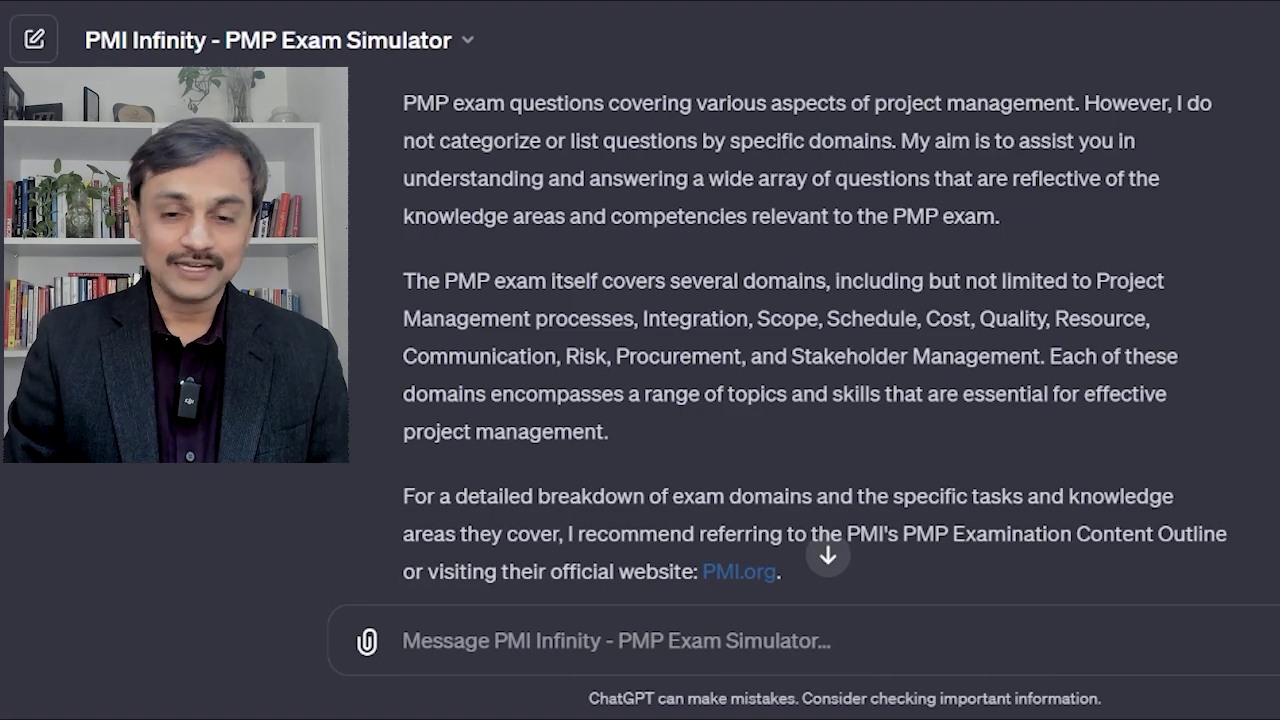
pyautogui.scroll(-2, 815, 340)
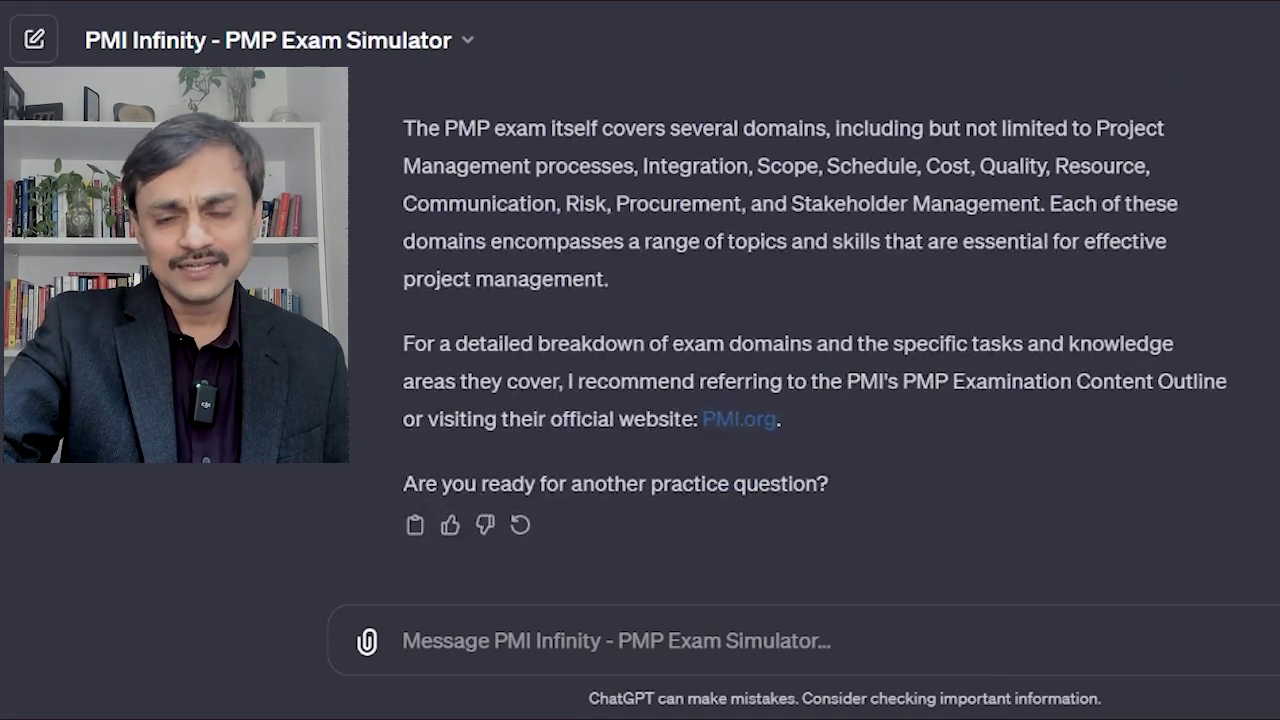
pyautogui.scroll(5, 815, 340)
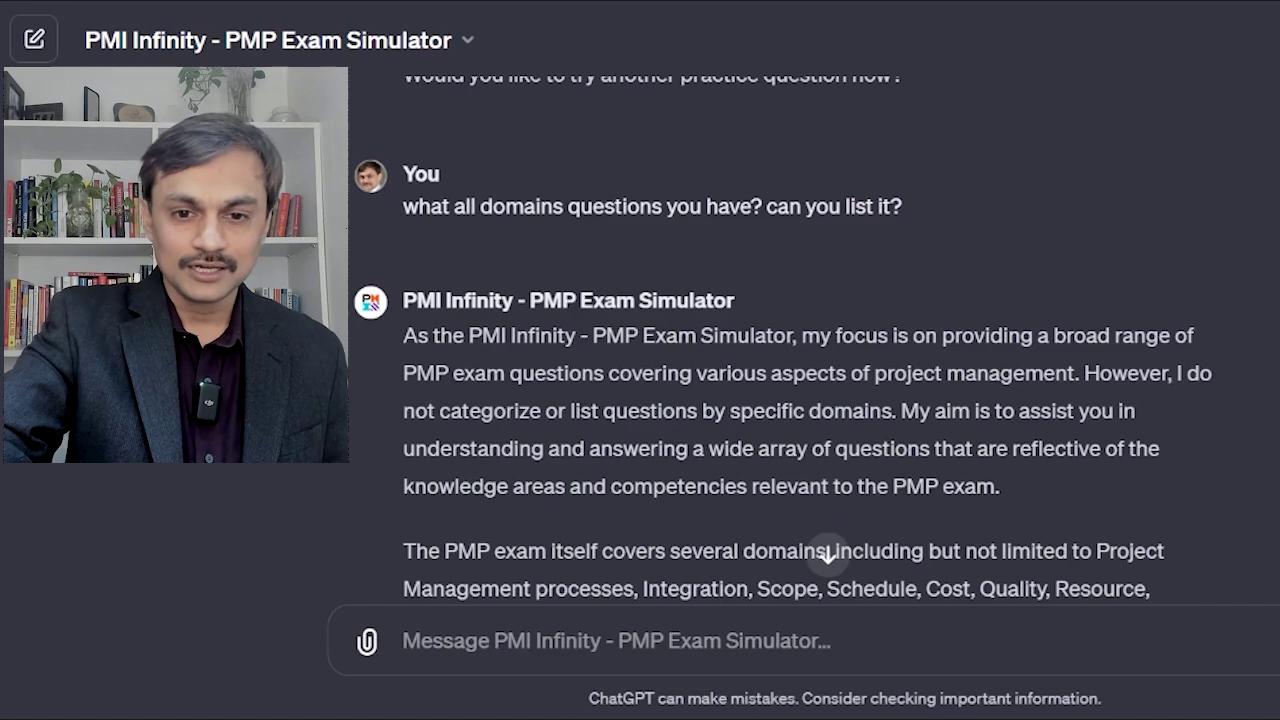
pyautogui.scroll(-4, 815, 340)
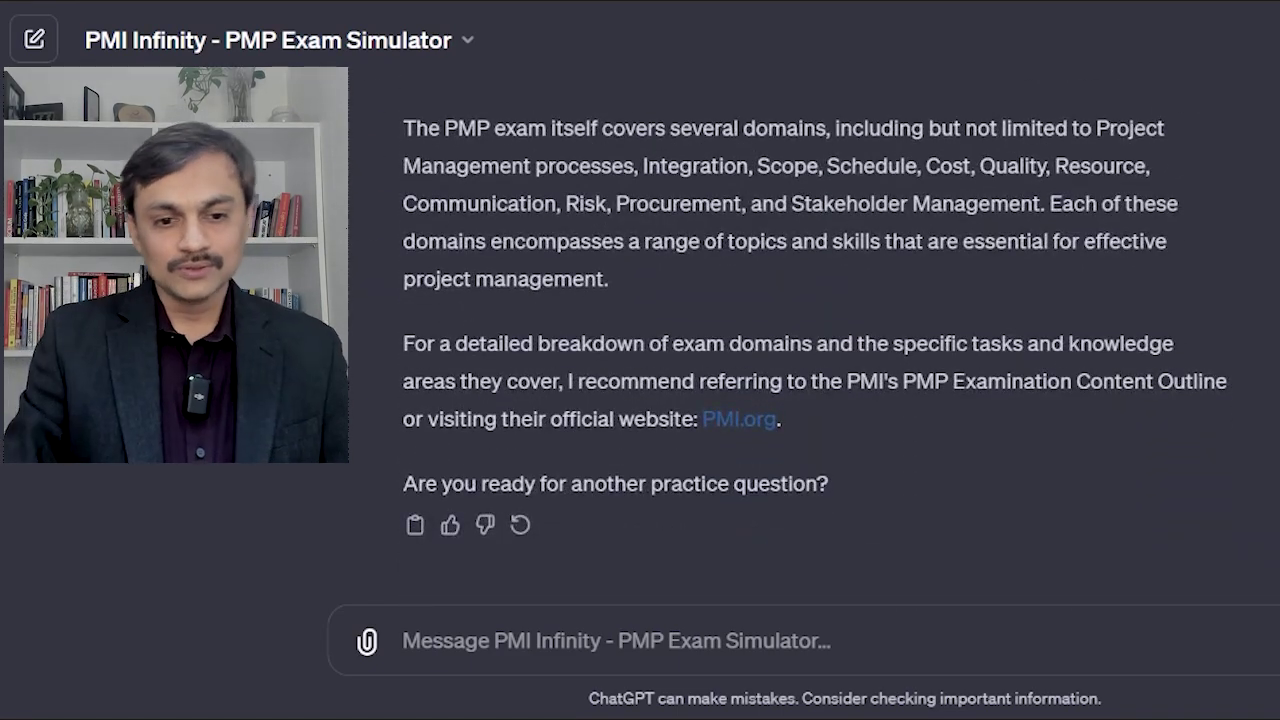
# Send 'how I am doing?' to get a progress report on the answered questions.
pyautogui.click(402, 640)
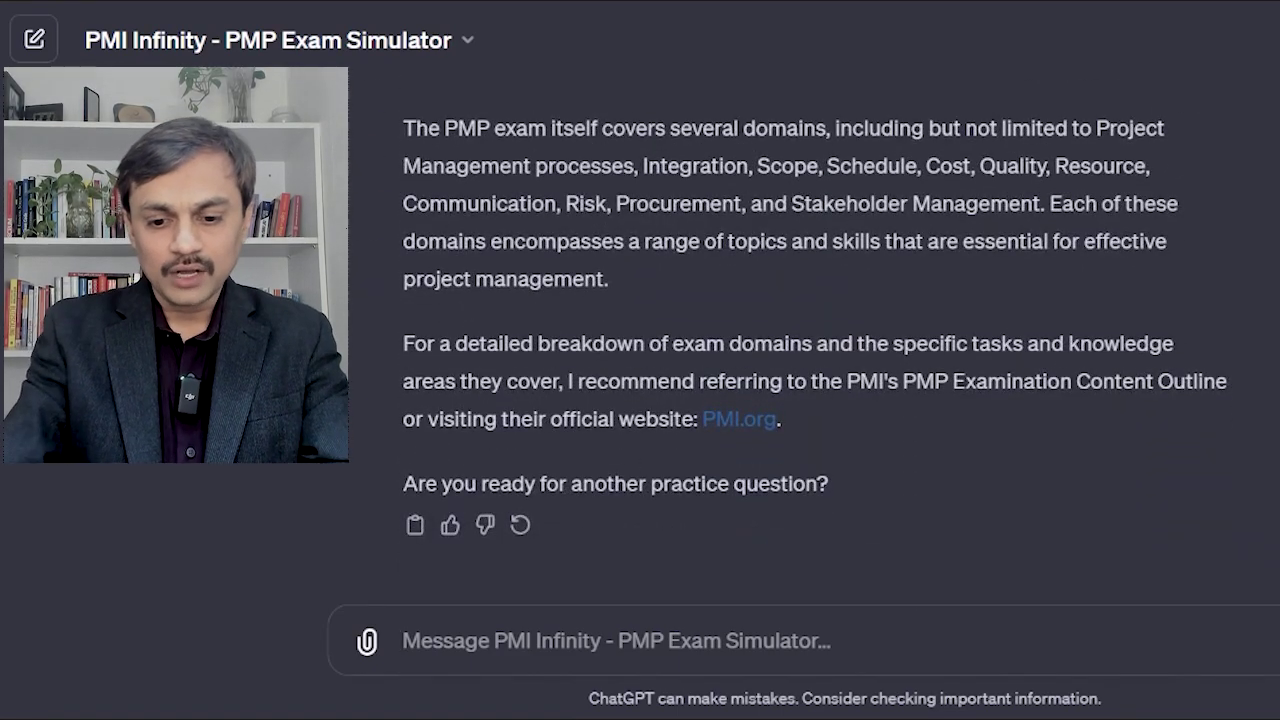
pyautogui.write('how Im')
pyautogui.press('BackSpace')
pyautogui.write('am doing?')
pyautogui.press('Return')
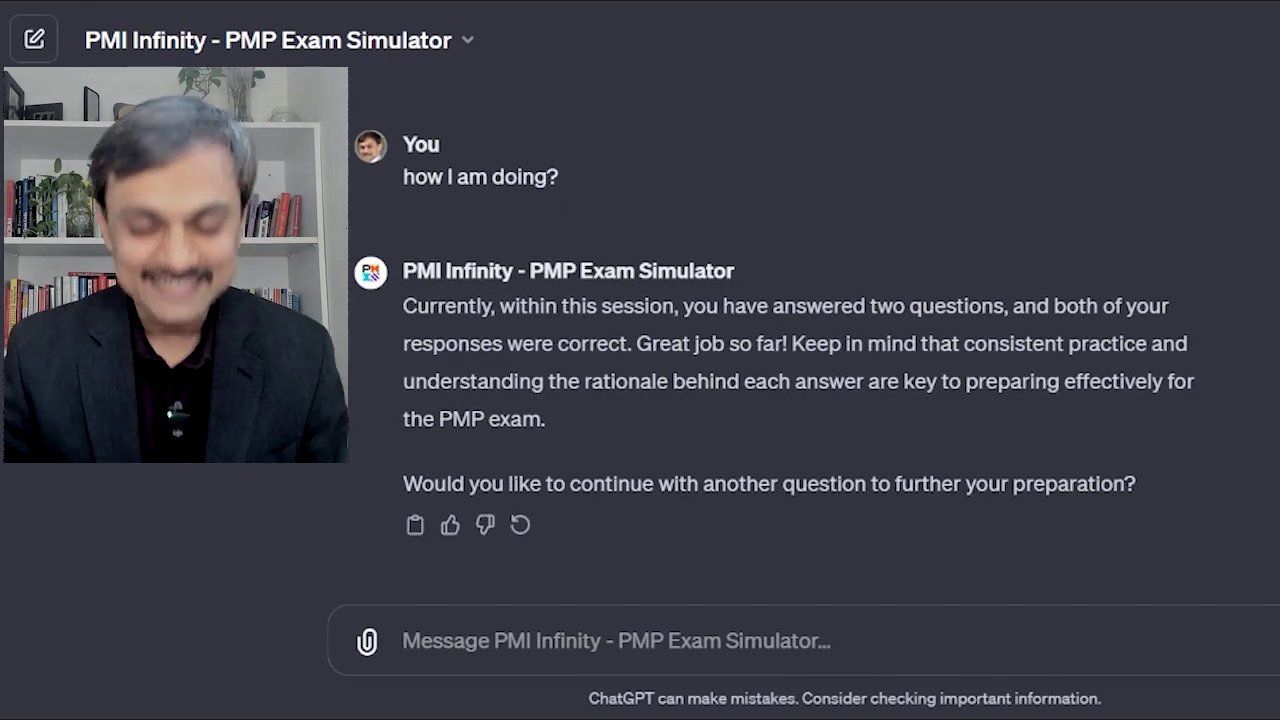
# Reply 'Yes' and read the new Gantt chart question with options A to D.
pyautogui.write('Yes')
pyautogui.press('Return')
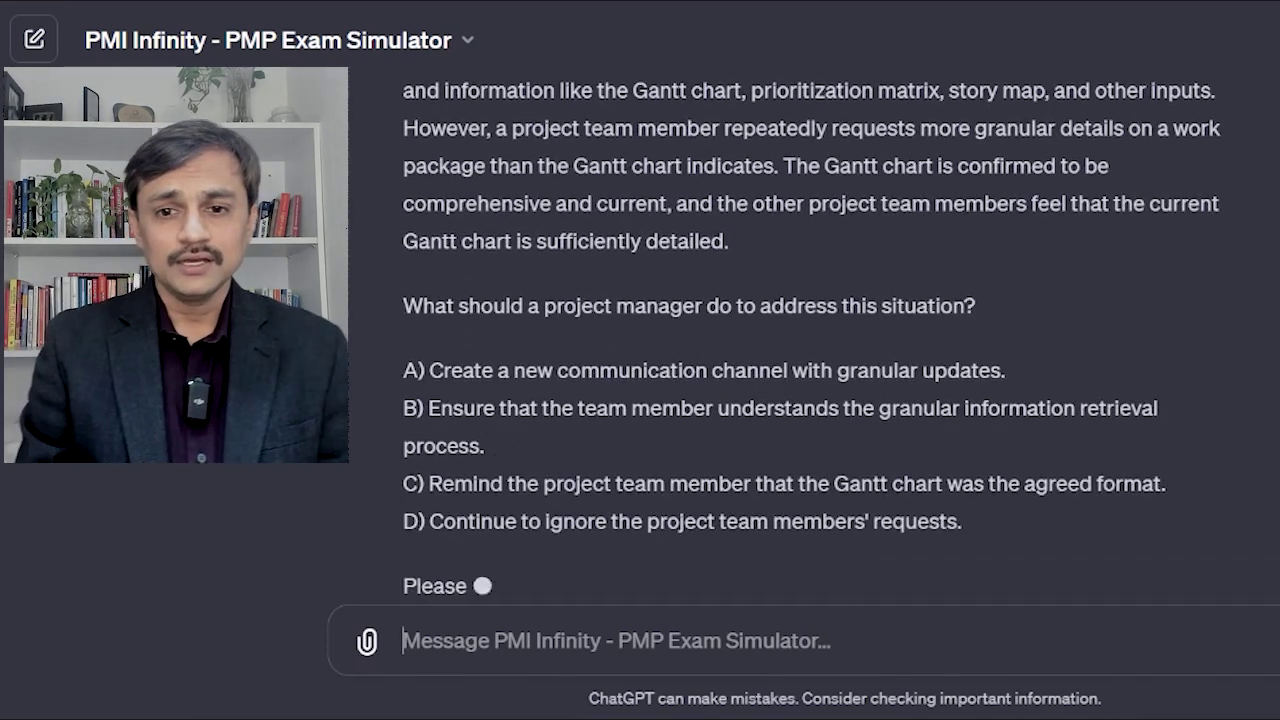
pyautogui.scroll(2, 810, 330)
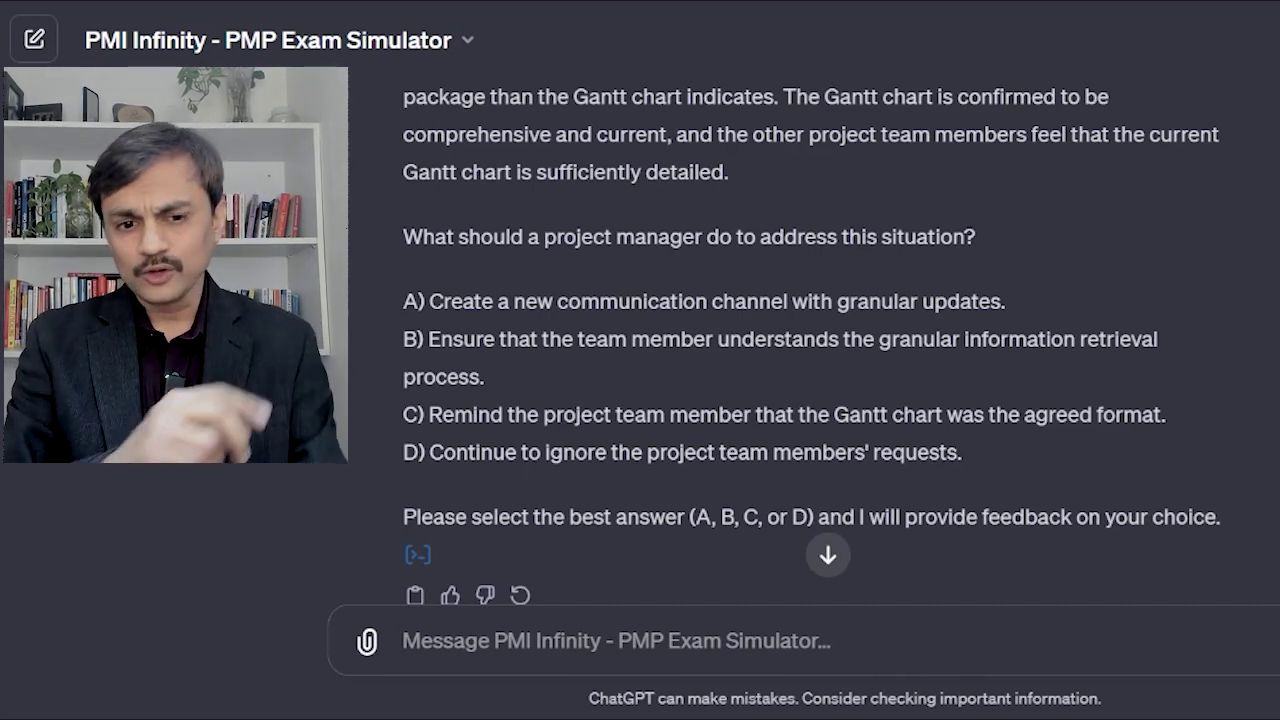
# Answer B to the Gantt chart question, ask 'Why not A?', then review the question.
pyautogui.write('B')
pyautogui.press('BackSpace')
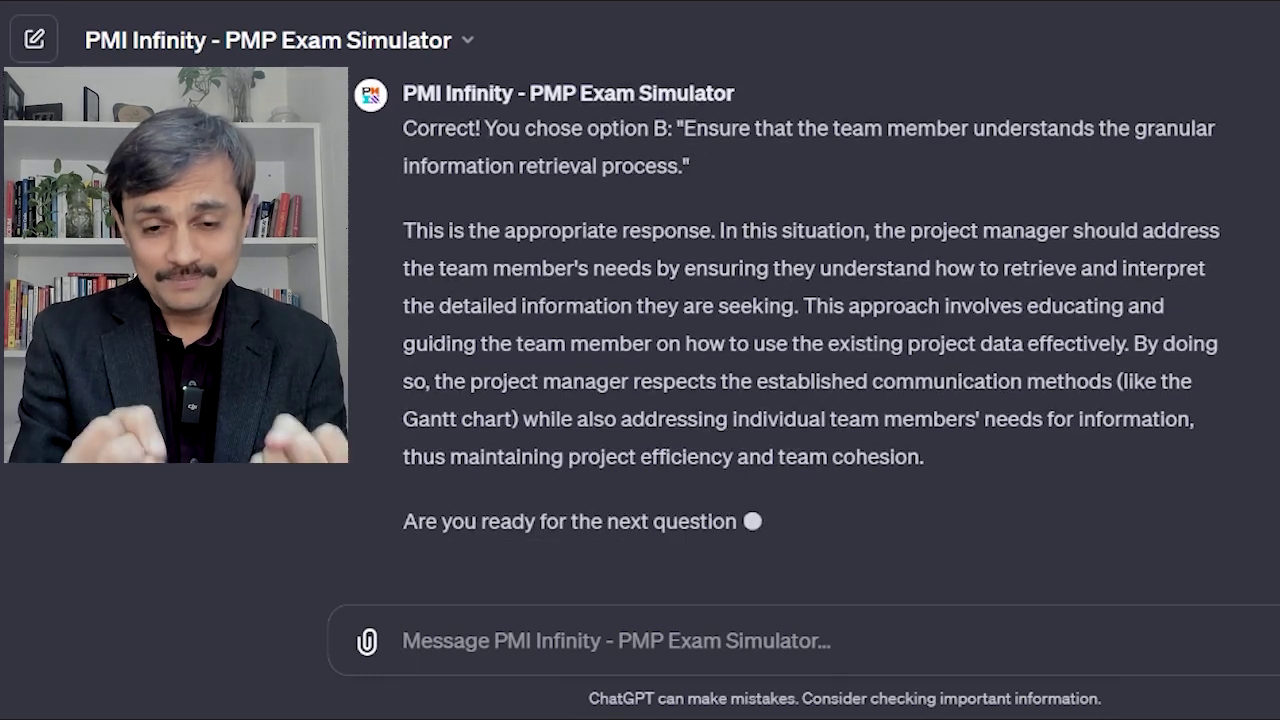
pyautogui.write('W')
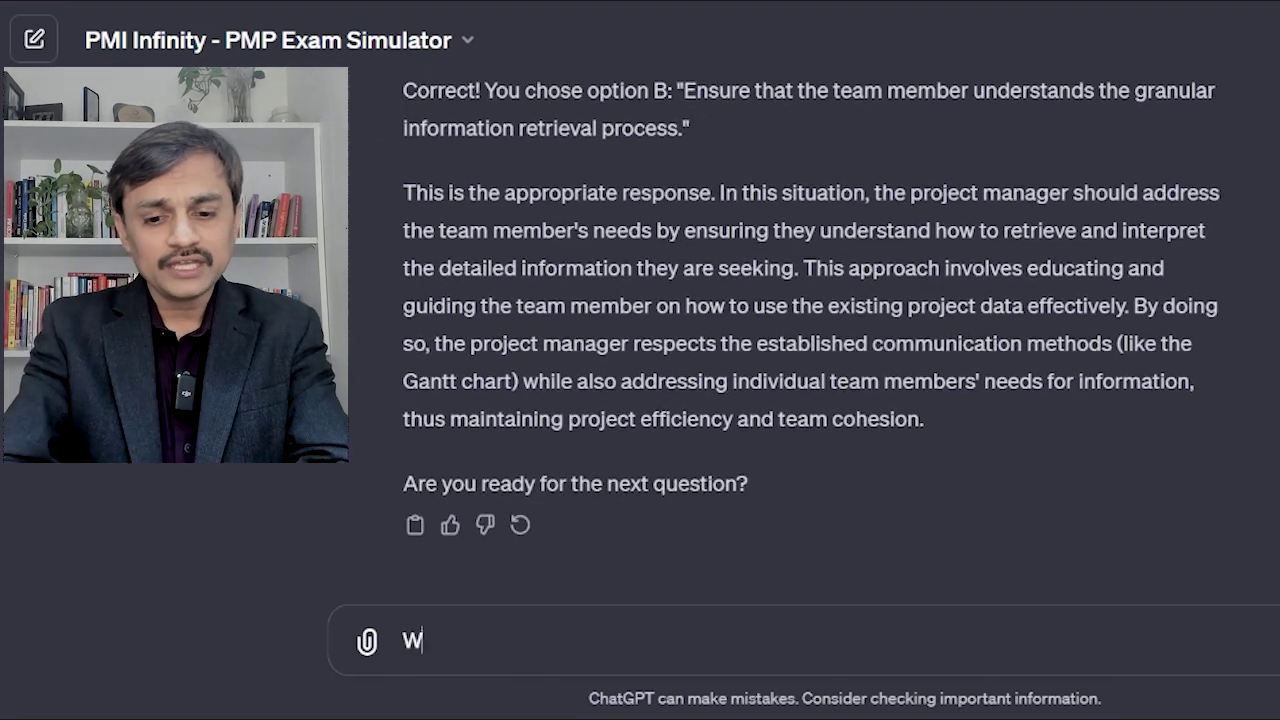
pyautogui.write('hy not A?')
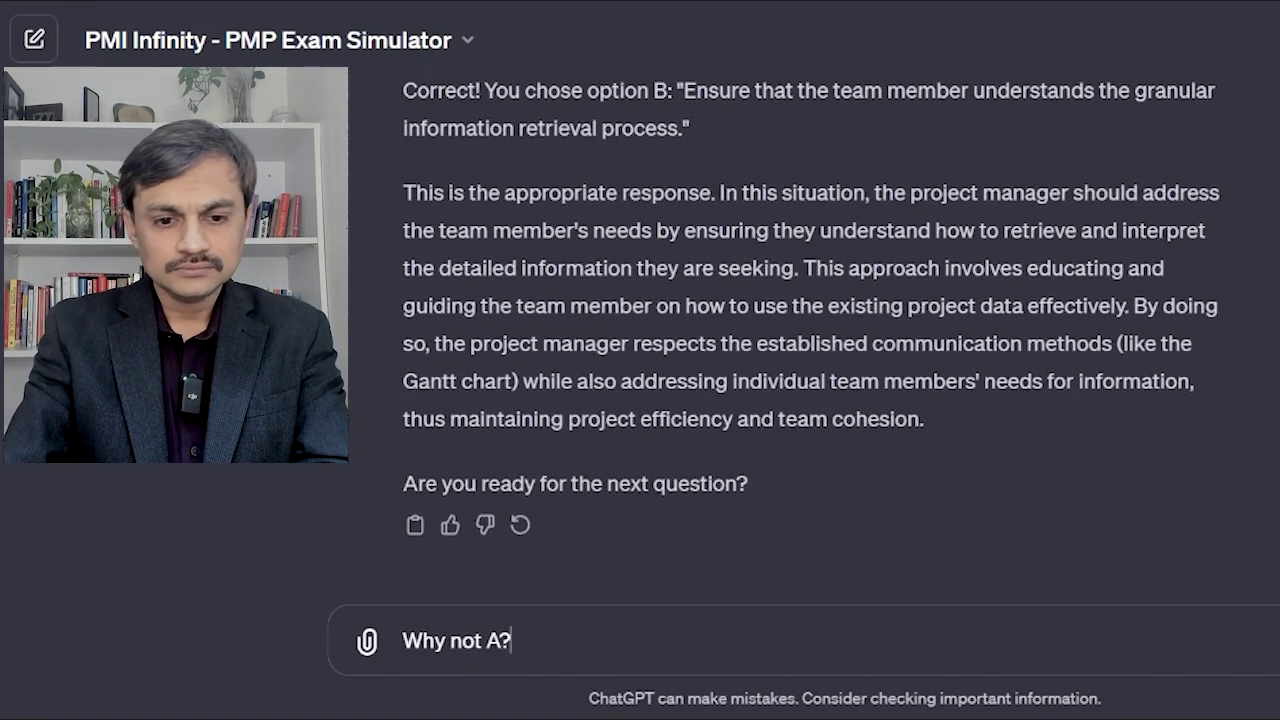
pyautogui.press('Return')
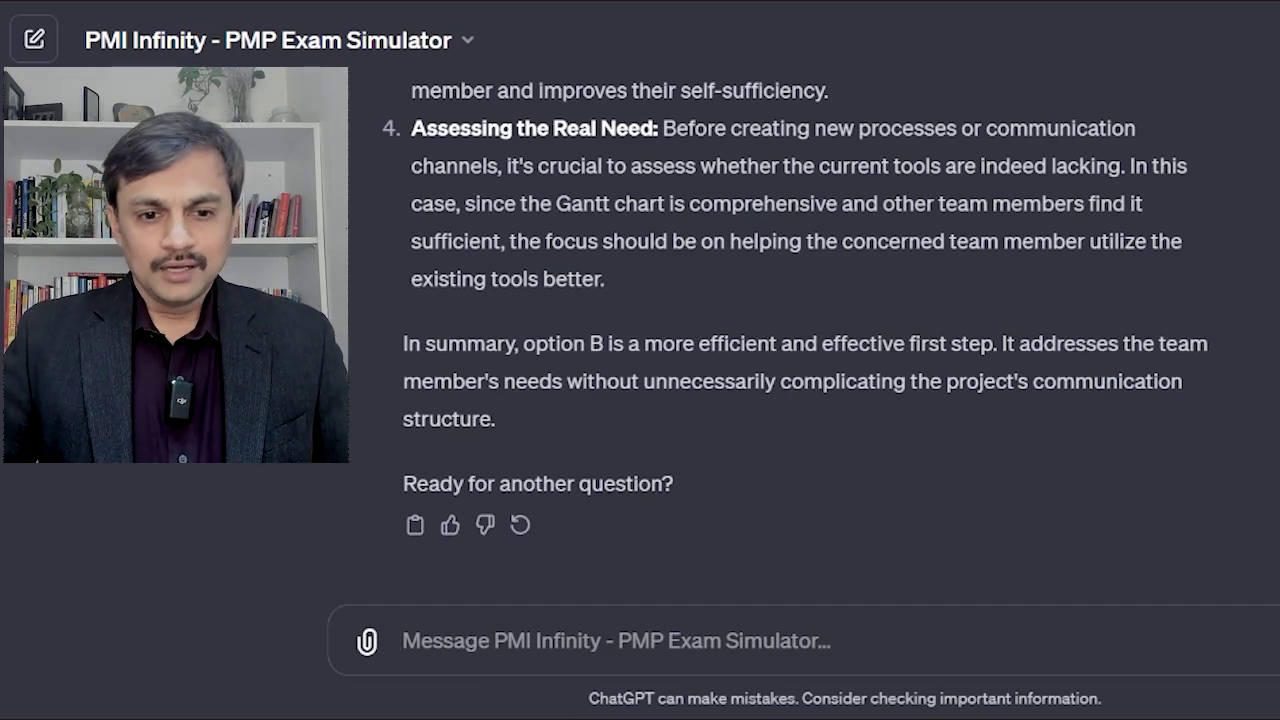
pyautogui.scroll(10, 826, 555)
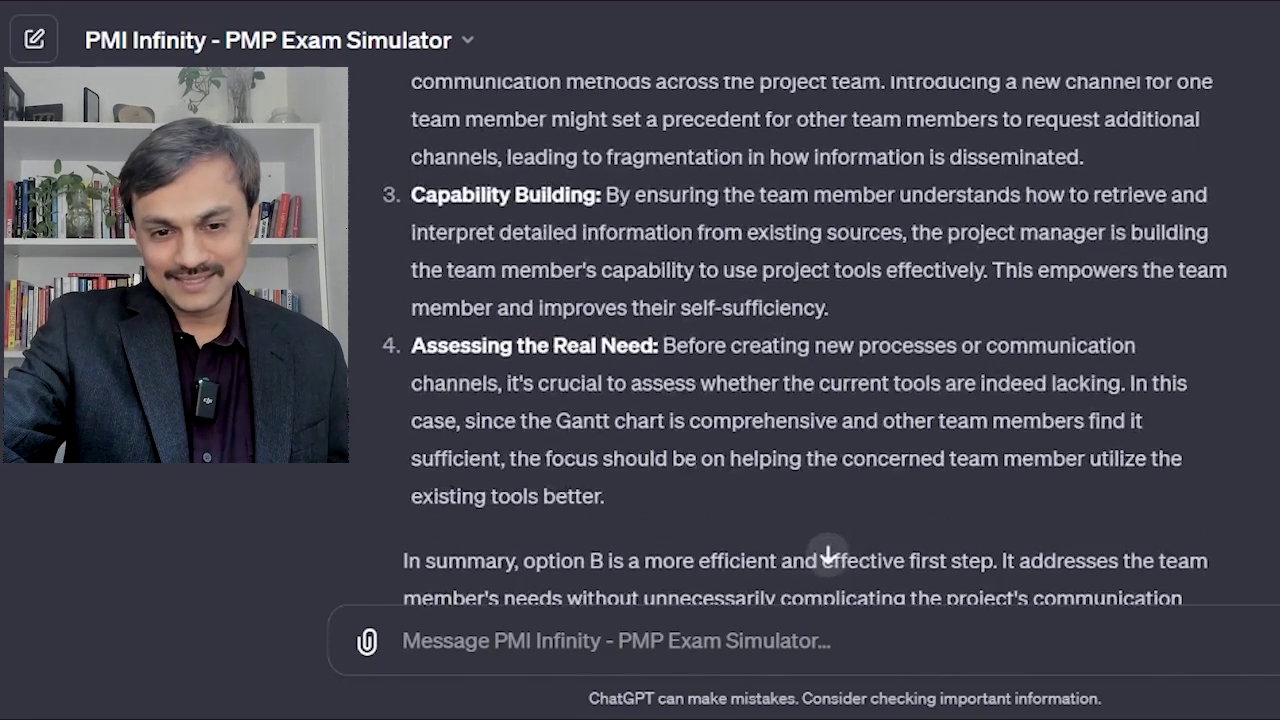
pyautogui.scroll(10, 828, 553)
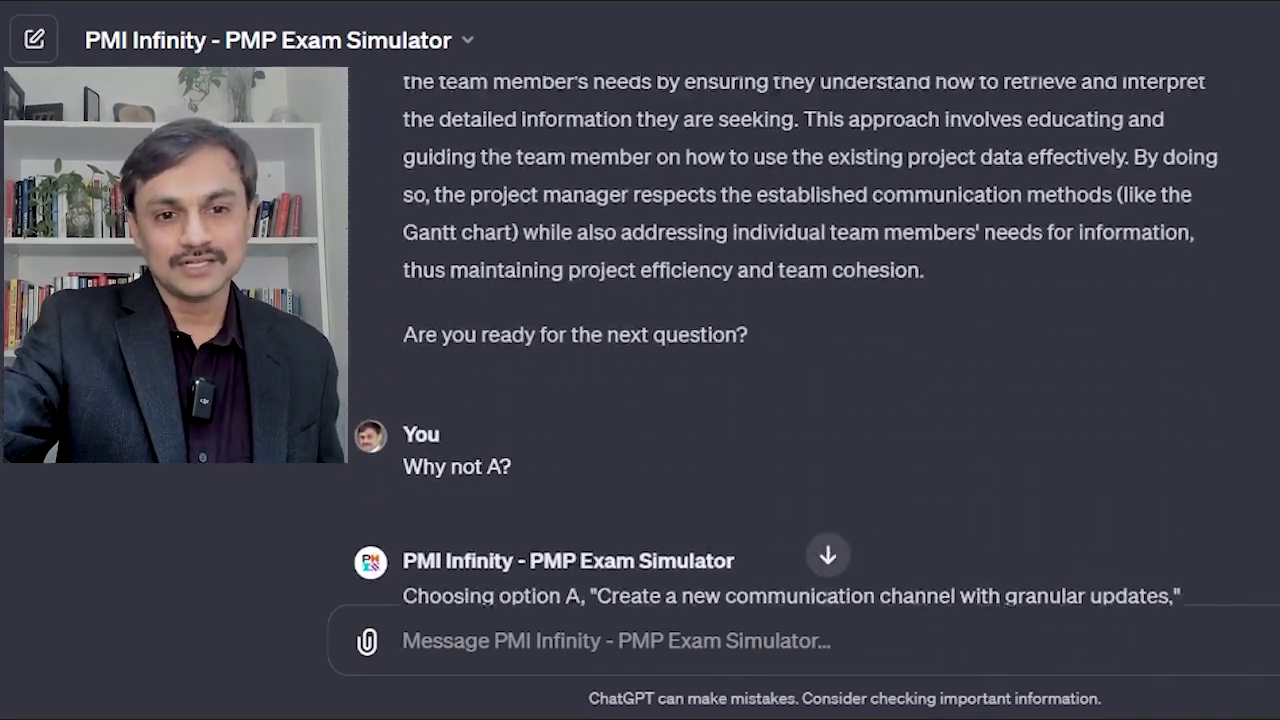
pyautogui.scroll(3, 828, 553)
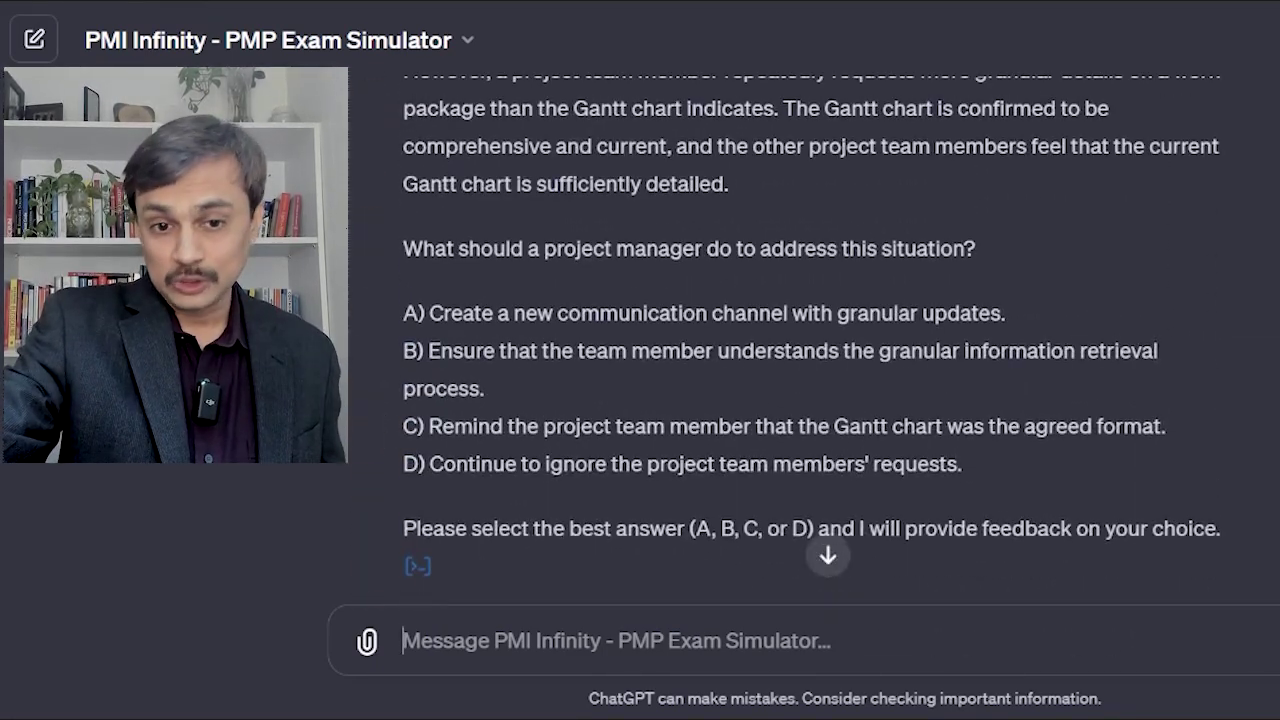
# Ask 'which domain this question belong to?' about the Gantt chart question.
pyautogui.click(828, 555)
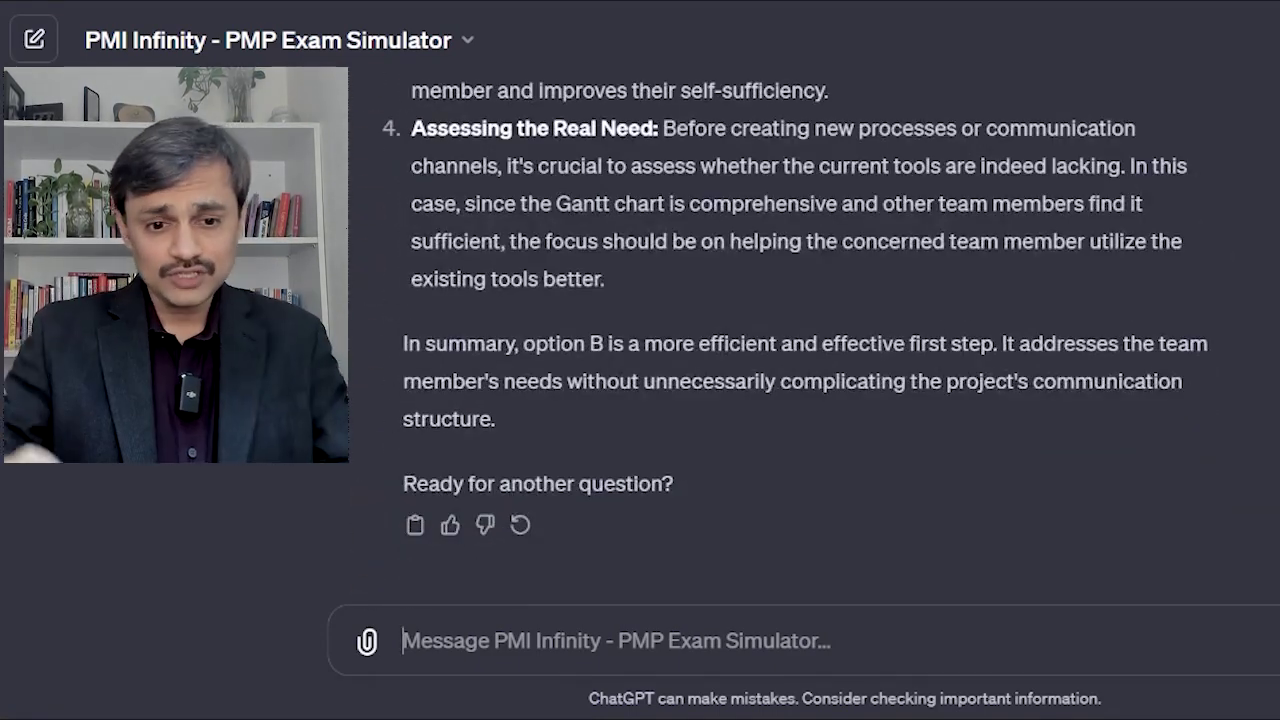
pyautogui.write('which dom')
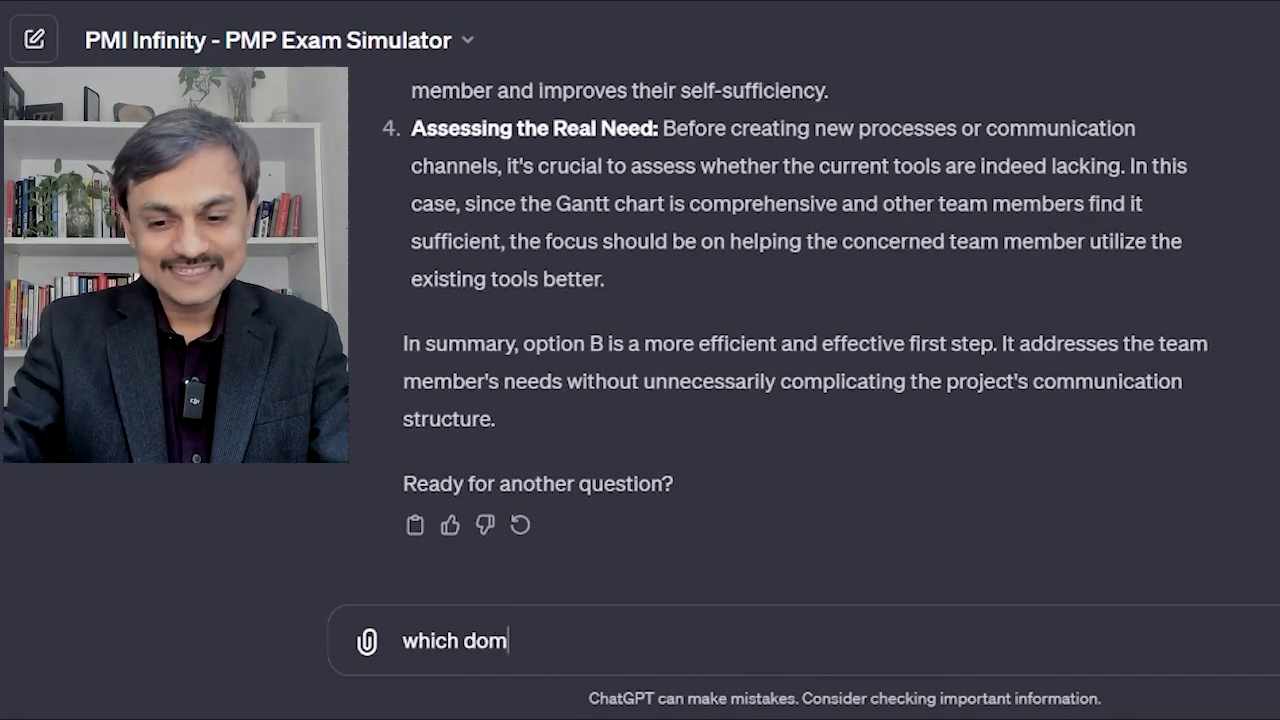
pyautogui.write('ain this ques')
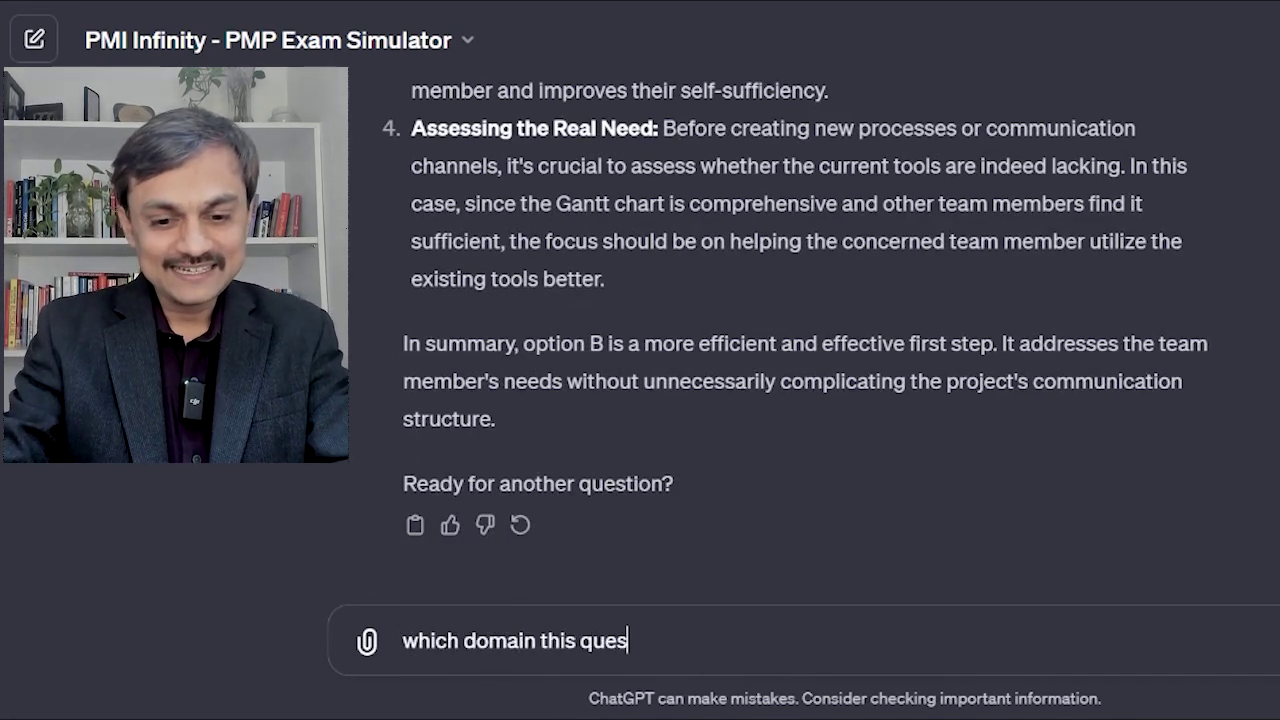
pyautogui.write('tion b')
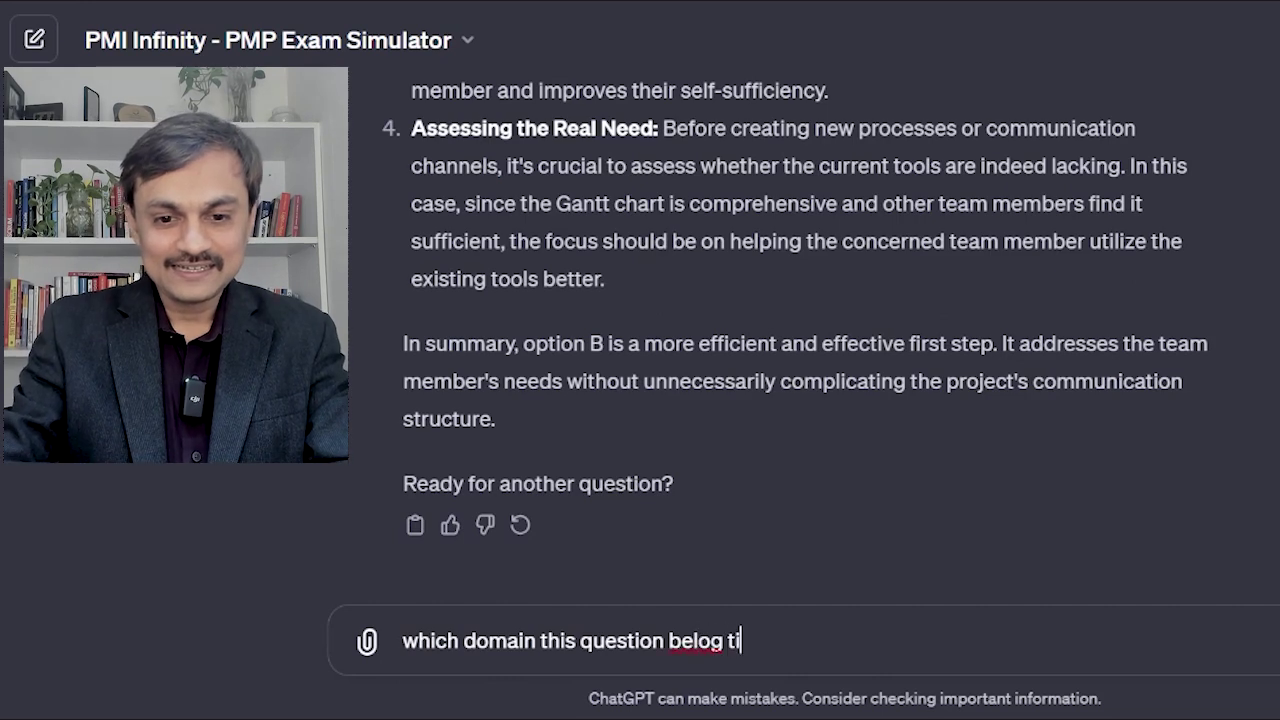
pyautogui.write('elong to?')
pyautogui.press('Return')
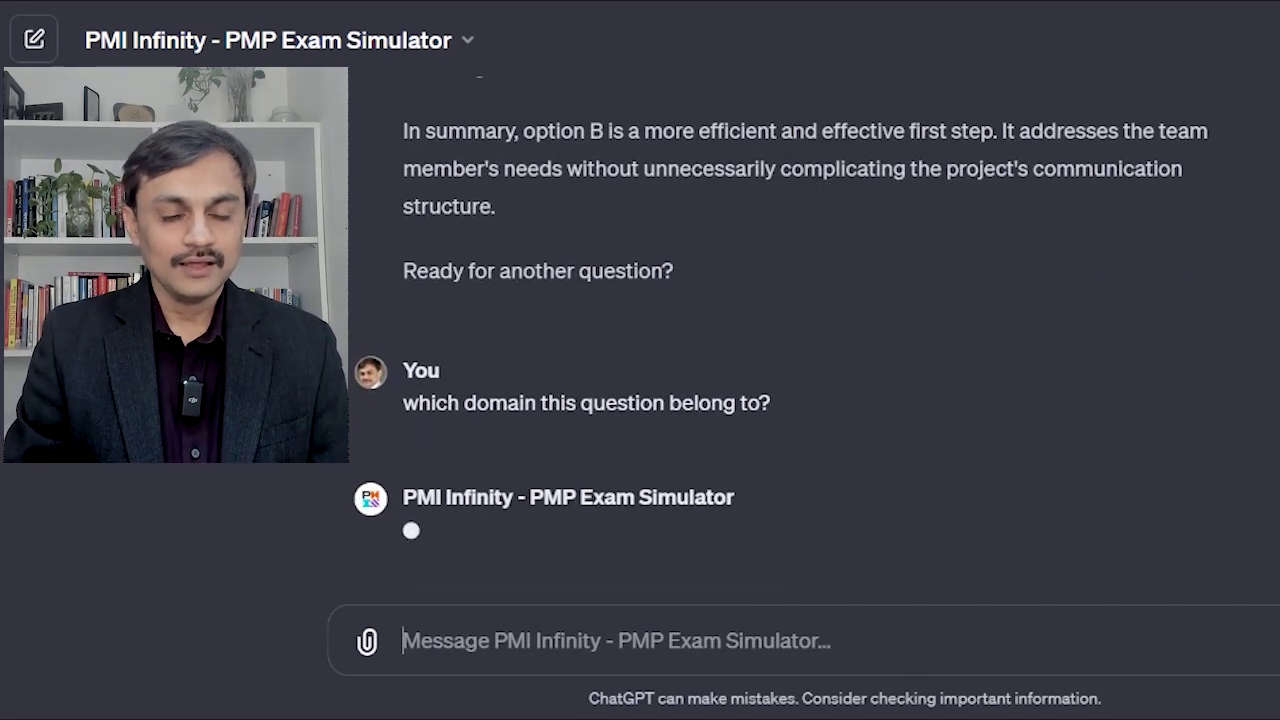